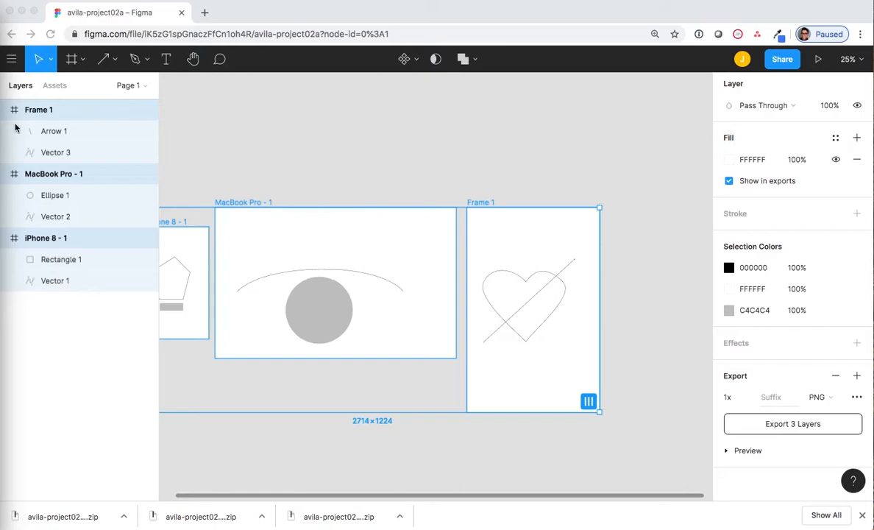
- Draw a new frame about 1668 × 712 in the empty canvas area below the three existing frames
{"action": "left_click", "coordinate": [73, 62]}
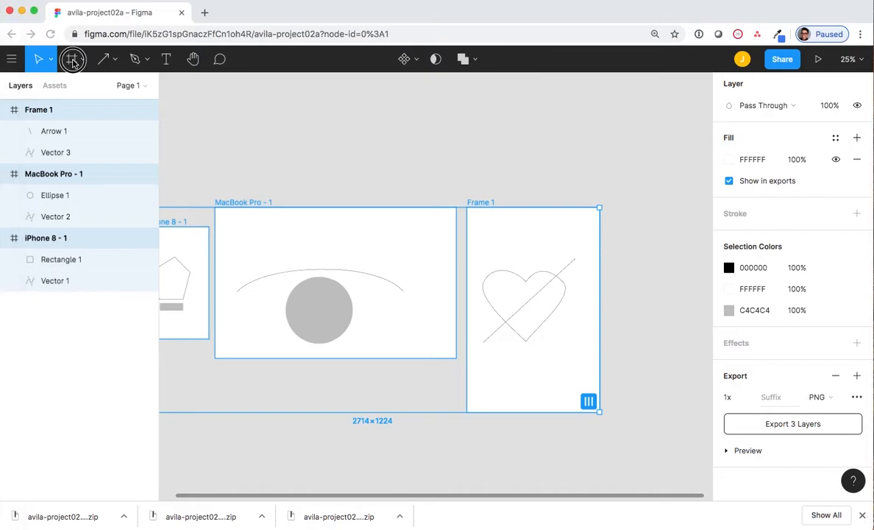
{"action": "left_click", "coordinate": [73, 62]}
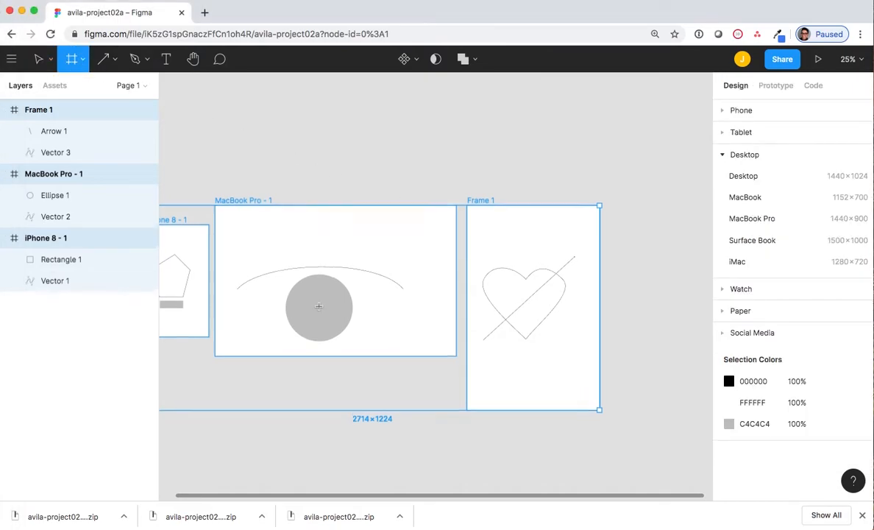
{"action": "scroll", "coordinate": [336, 298], "scroll_direction": "down", "scroll_amount": 5}
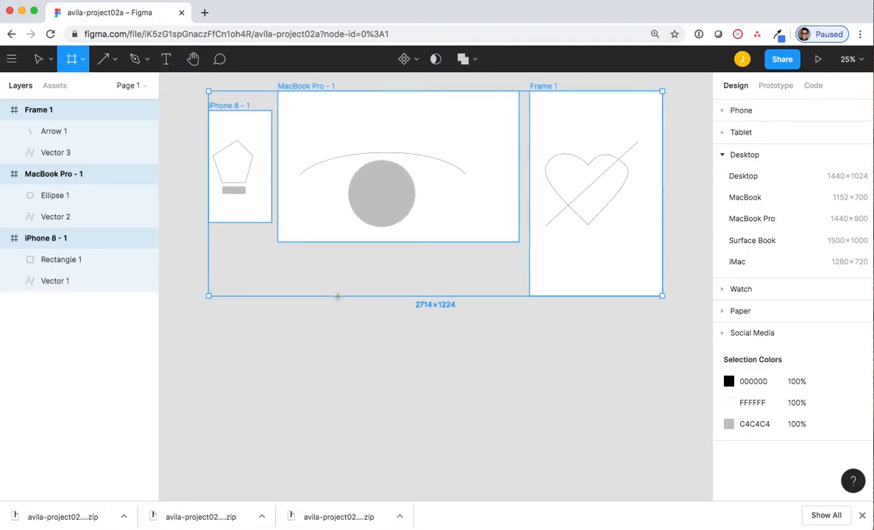
{"action": "mouse_move", "coordinate": [204, 322]}
{"action": "left_mouse_down"}
{"action": "mouse_move", "coordinate": [292, 377]}
{"action": "mouse_move", "coordinate": [442, 399]}
{"action": "mouse_move", "coordinate": [484, 441]}
{"action": "left_mouse_up"}
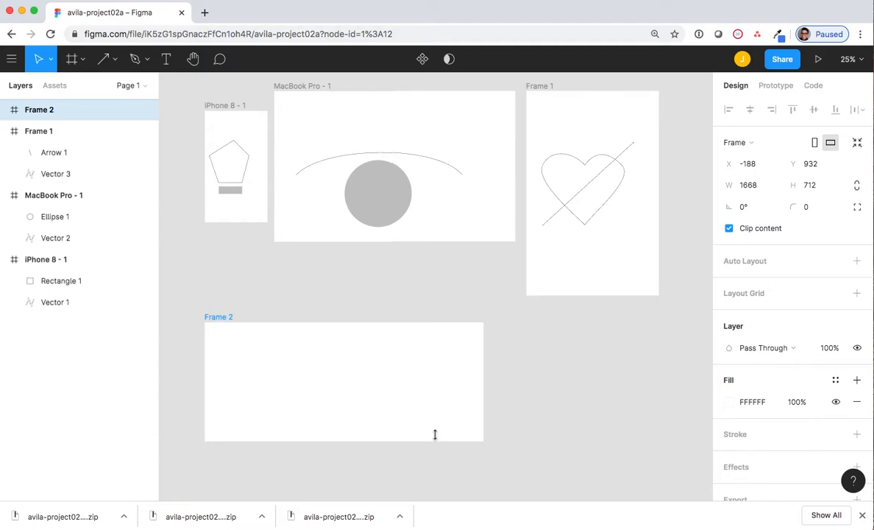
- Set the new frame's width and height to 1000 each
{"action": "left_click", "coordinate": [754, 184]}
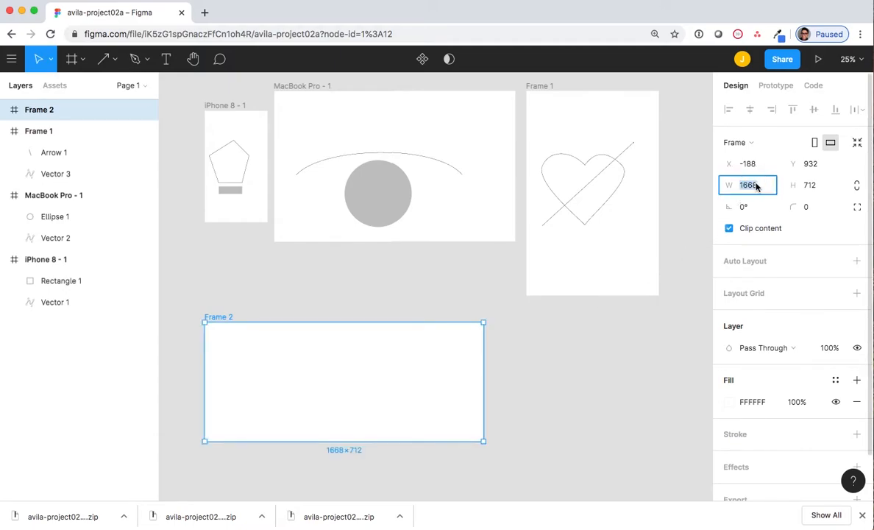
{"action": "type", "text": "100"}
{"action": "key", "text": "Tab"}
{"action": "type", "text": "1000"}
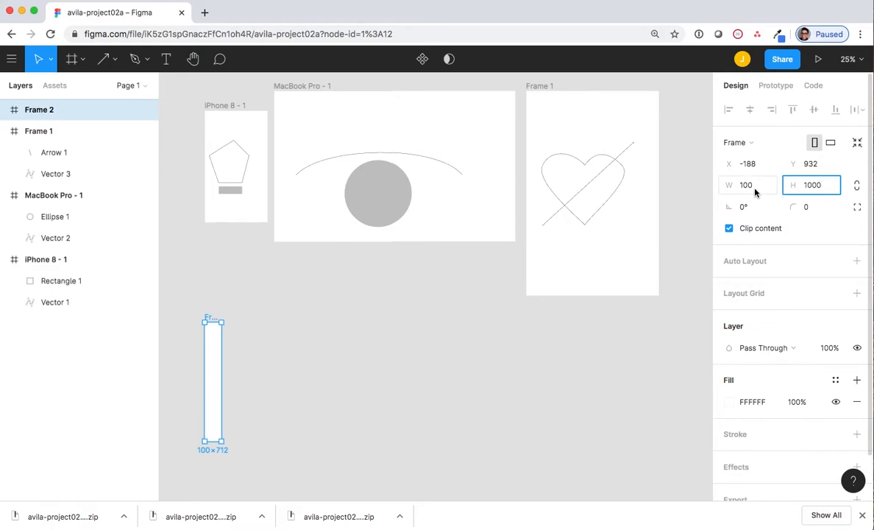
{"action": "left_click", "coordinate": [755, 192]}
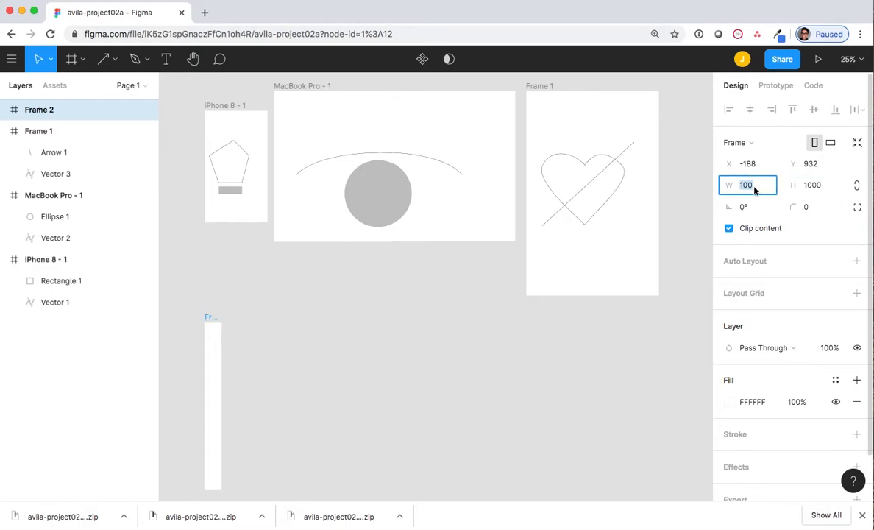
{"action": "type", "text": "1000"}
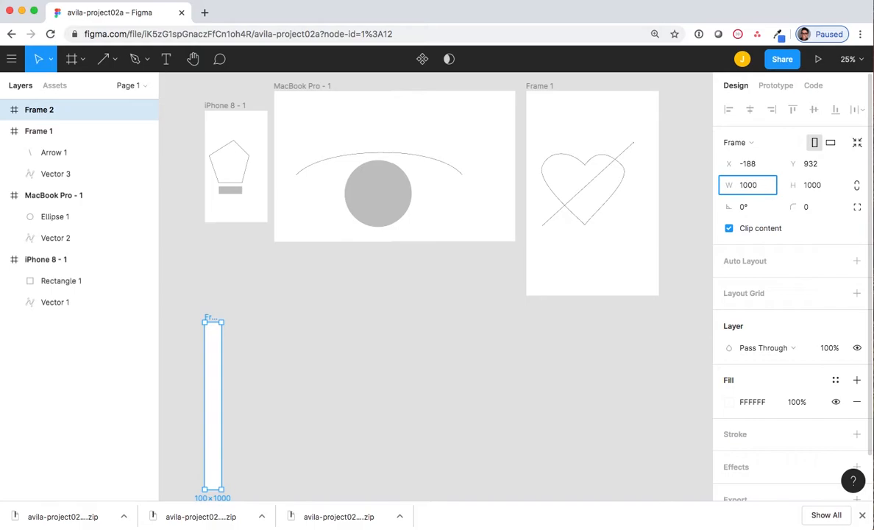
{"action": "key", "text": "Return"}
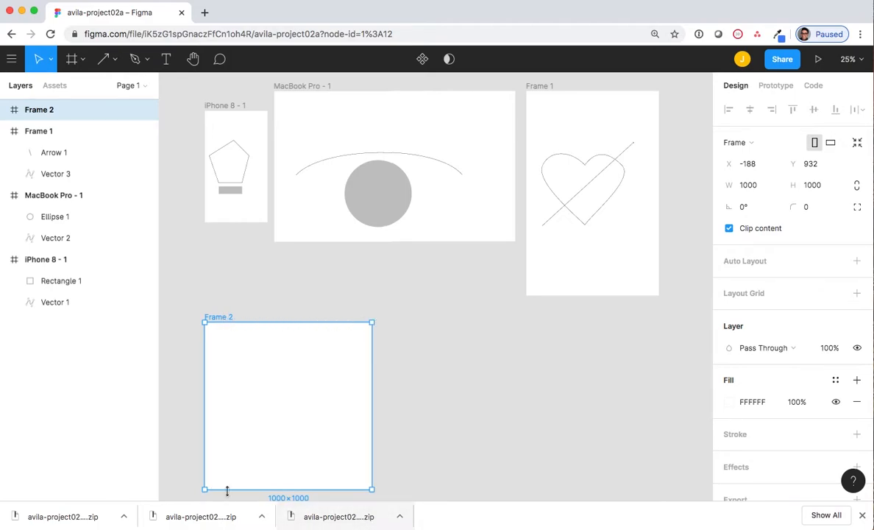
- Move Frame 2 up to Y 773 and raise the iPhone 8 frame to align with the MacBook Pro frame's top edge
{"action": "left_click_drag", "start_coordinate": [220, 322], "coordinate": [221, 293]}
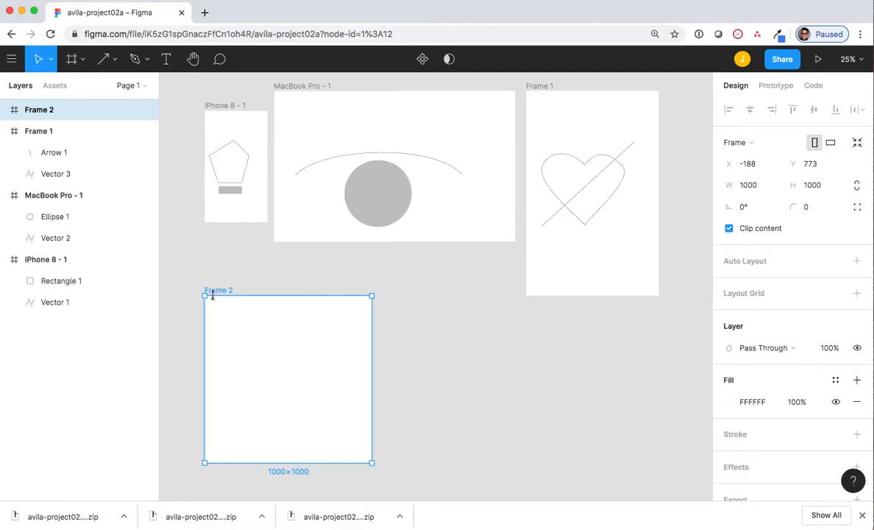
{"action": "left_click_drag", "start_coordinate": [217, 109], "coordinate": [217, 90]}
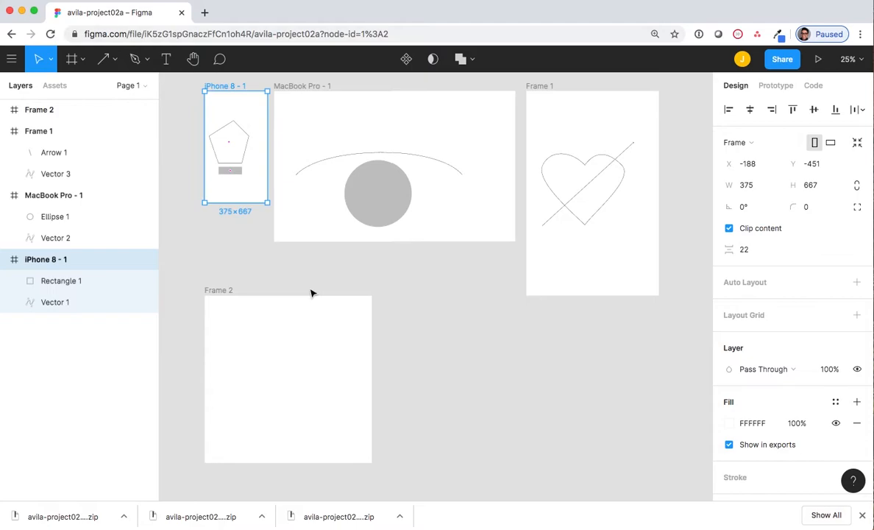
- Draw a rectangle about 504 × 476 inside Frame 2
{"action": "left_click", "coordinate": [114, 64]}
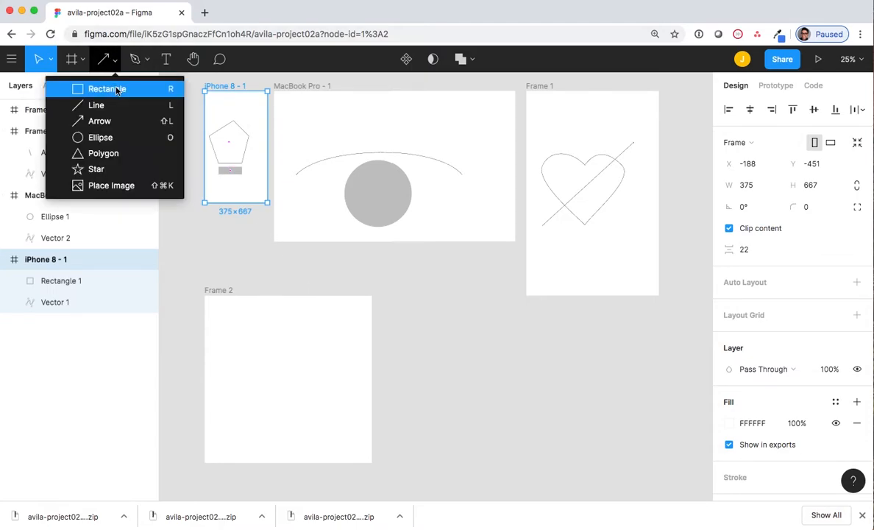
{"action": "left_click", "coordinate": [116, 89]}
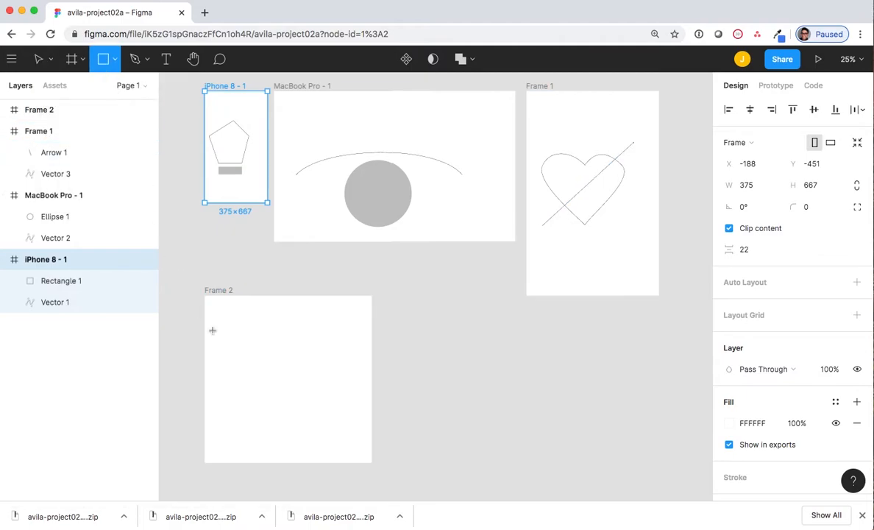
{"action": "left_click_drag", "start_coordinate": [232, 335], "coordinate": [314, 411]}
{"action": "scroll", "coordinate": [314, 411], "scroll_direction": "up", "scroll_amount": 1}
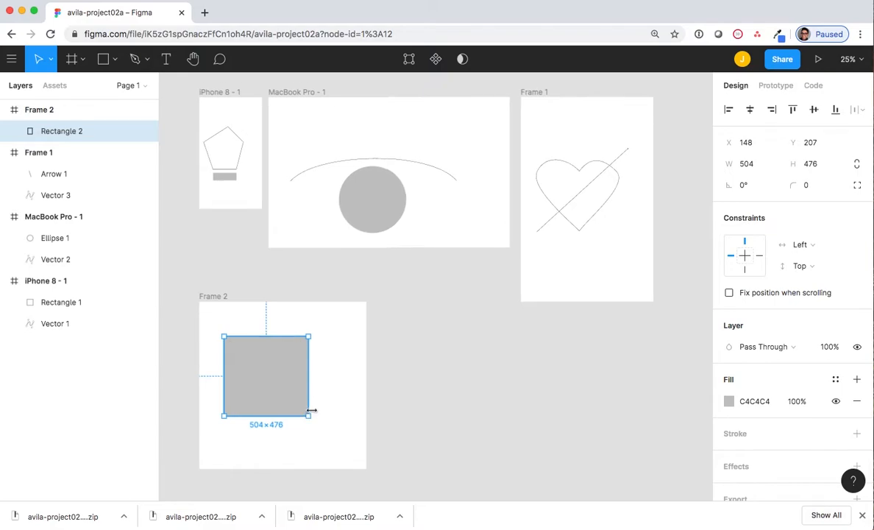
- Round the corners of the rectangle in Frame 2 with a corner radius of 28
{"action": "key", "text": "super+plus"}
{"action": "key", "text": "super+plus"}
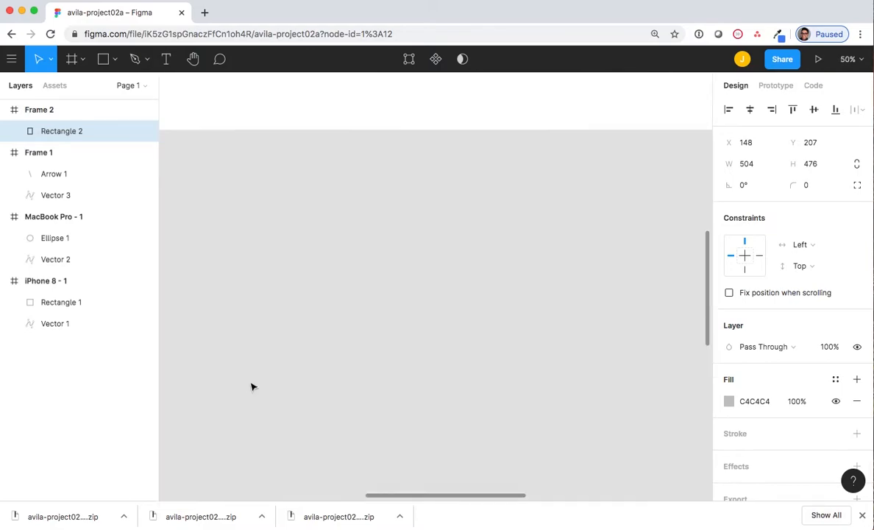
{"action": "left_click_drag", "start_coordinate": [261, 384], "coordinate": [467, 269]}
{"action": "left_click_drag", "start_coordinate": [320, 337], "coordinate": [487, 211]}
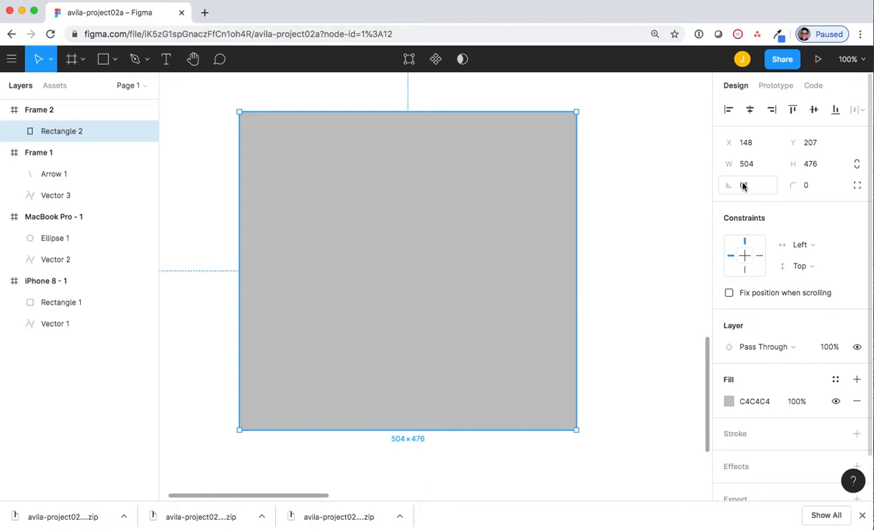
{"action": "left_click", "coordinate": [810, 188]}
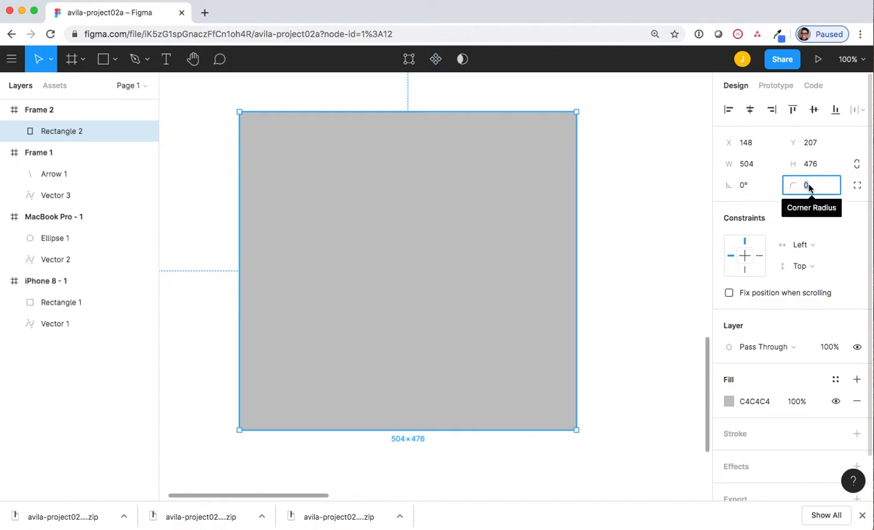
{"action": "type", "text": "28"}
{"action": "key", "text": "Return"}
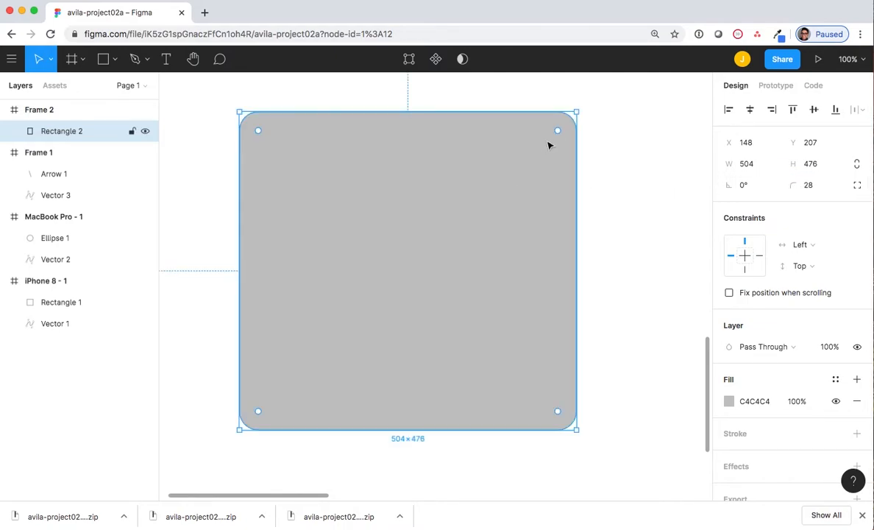
- Examine the corner radius handles of the rounded rectangle, then deselect it
{"action": "mouse_move", "coordinate": [557, 131]}
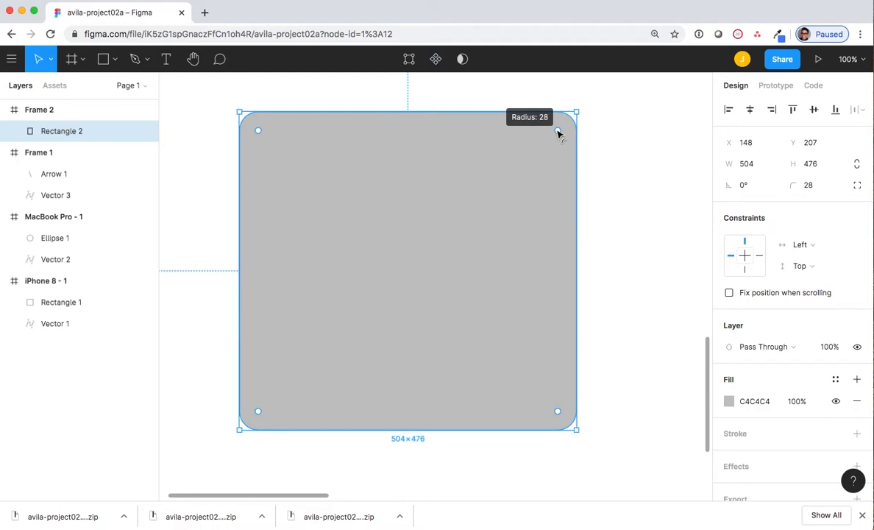
{"action": "left_click", "coordinate": [200, 128]}
{"action": "left_click", "coordinate": [309, 159]}
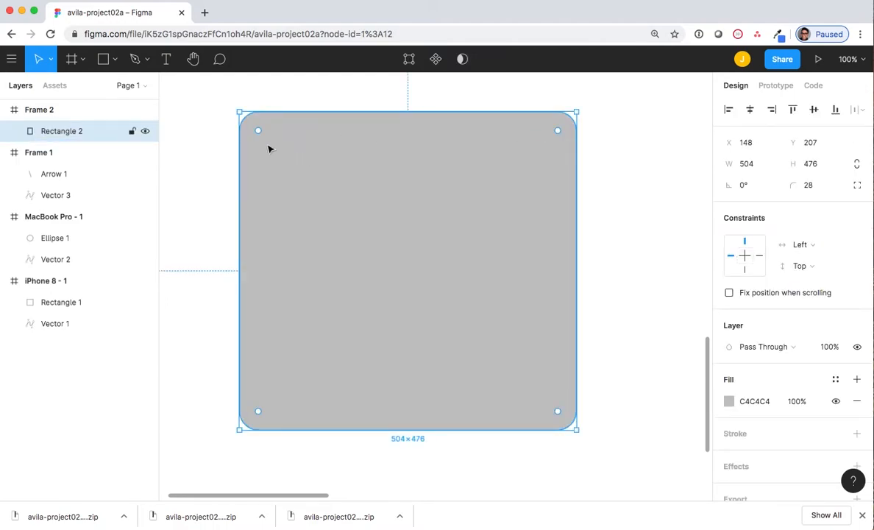
{"action": "mouse_move", "coordinate": [258, 133]}
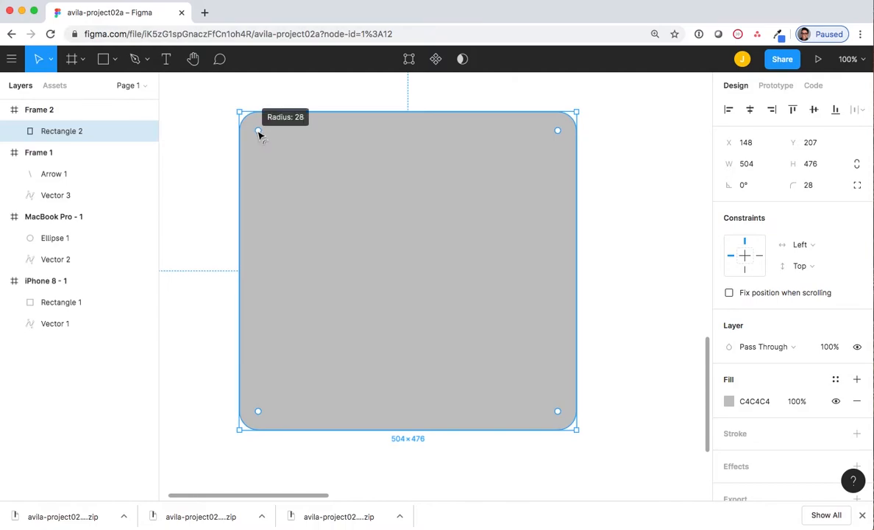
{"action": "left_click", "coordinate": [258, 132]}
{"action": "mouse_move", "coordinate": [259, 133]}
{"action": "left_mouse_down"}
{"action": "mouse_move", "coordinate": [315, 182]}
{"action": "mouse_move", "coordinate": [361, 257]}
{"action": "mouse_move", "coordinate": [300, 195]}
{"action": "mouse_move", "coordinate": [274, 120]}
{"action": "mouse_move", "coordinate": [267, 129]}
{"action": "left_mouse_up"}
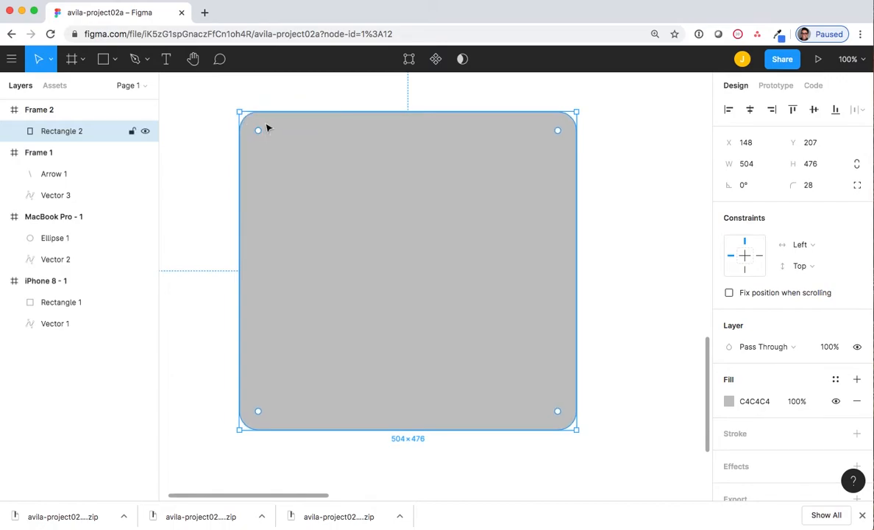
{"action": "left_click", "coordinate": [206, 188]}
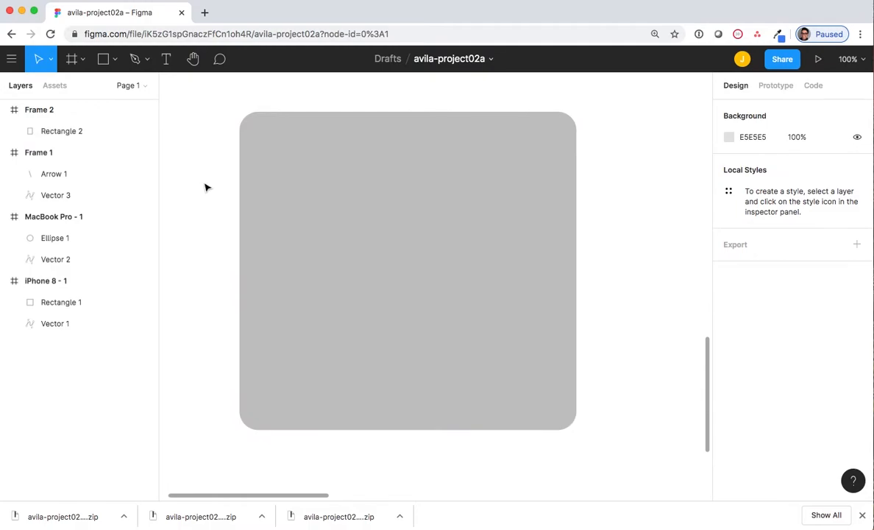
- Move the rounded rectangle near the upper-left corner of Frame 2, at X 36 and Y 55
{"action": "key", "text": "shift+0"}
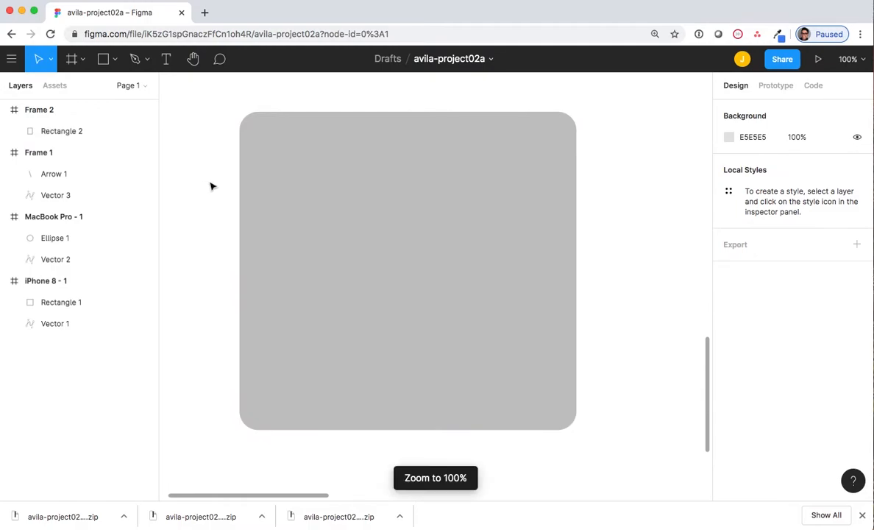
{"action": "key", "text": "shift+0"}
{"action": "key", "text": "shift+0"}
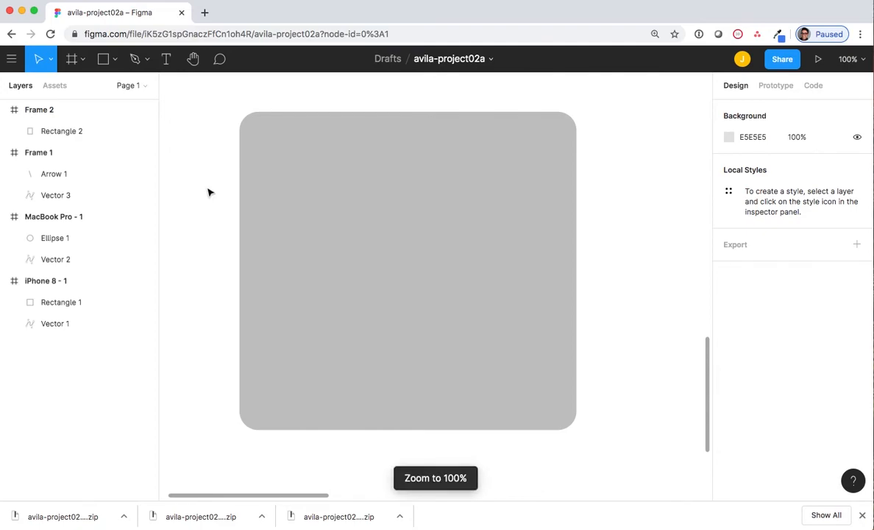
{"action": "key", "text": "minus"}
{"action": "key", "text": "minus"}
{"action": "left_click_drag", "start_coordinate": [466, 311], "coordinate": [335, 239]}
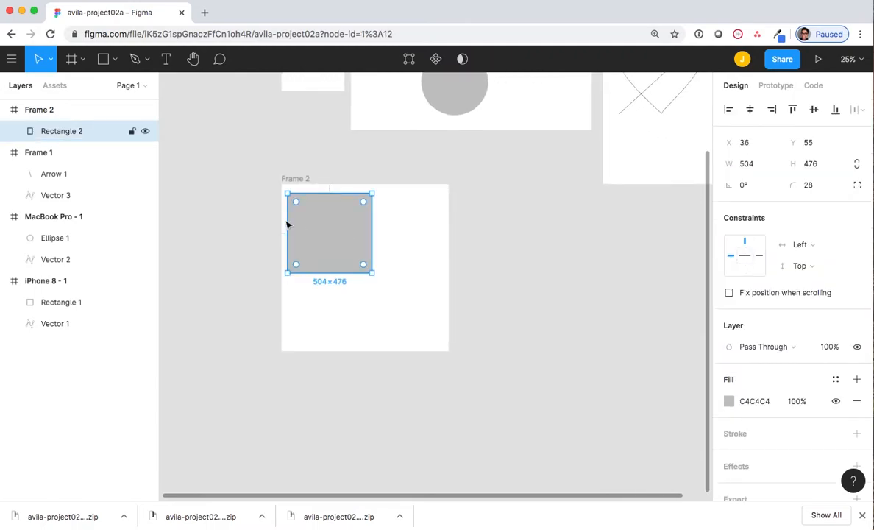
- Draw a triangle with the Polygon tool, about 344 × 356, to the right of the rounded rectangle in Frame 2
{"action": "left_click", "coordinate": [104, 59]}
{"action": "left_click", "coordinate": [111, 63]}
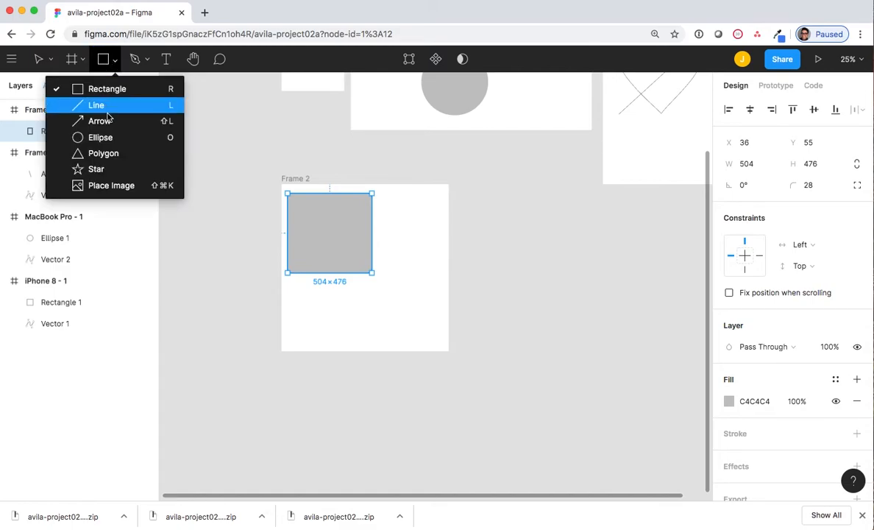
{"action": "left_click", "coordinate": [109, 146]}
{"action": "left_click_drag", "start_coordinate": [391, 199], "coordinate": [449, 259]}
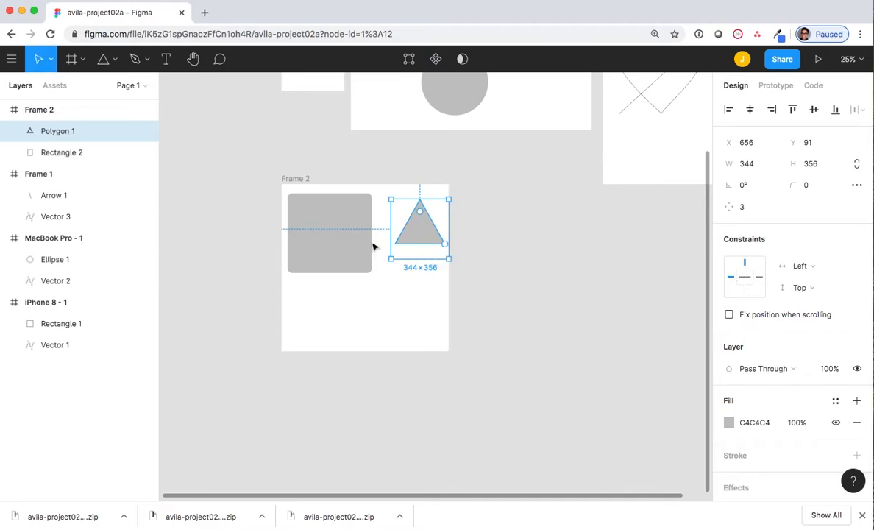
- Draw a narrow rectangle about 116 × 256, centred under the triangle and overlapping its base to form an arrow shaft
{"action": "left_click", "coordinate": [117, 61]}
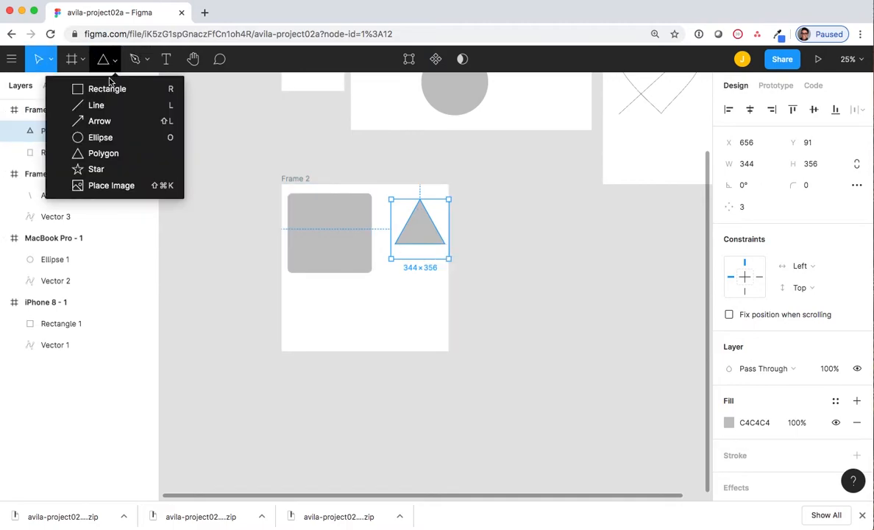
{"action": "left_click", "coordinate": [113, 87]}
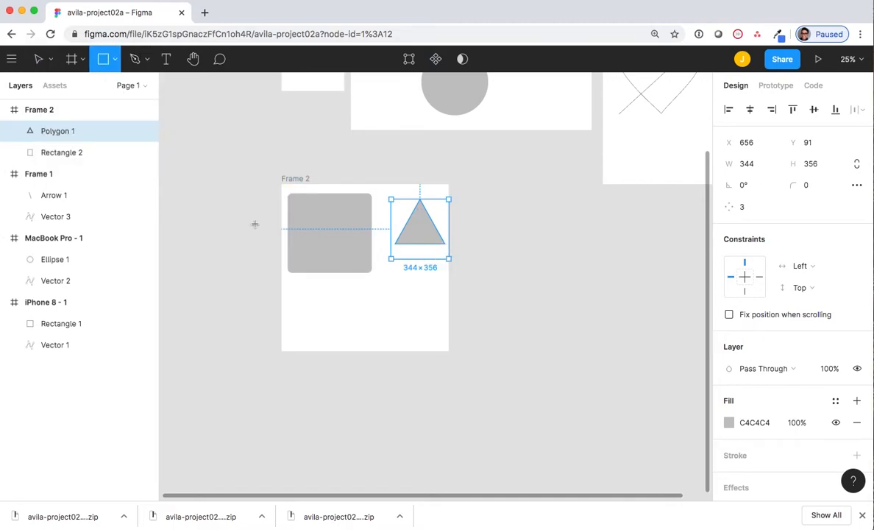
{"action": "left_click_drag", "start_coordinate": [409, 229], "coordinate": [430, 272]}
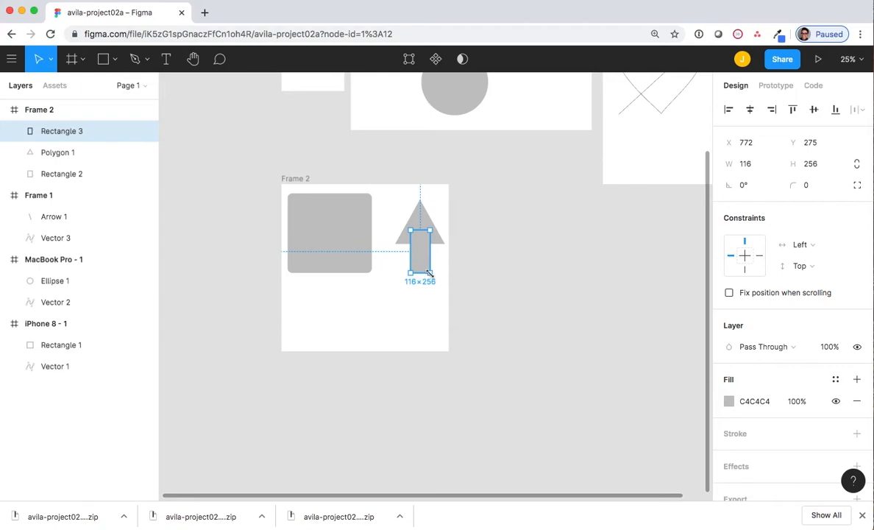
- Combine the triangle and the narrow rectangle into one arrow shape with a Union, leaving nothing selected
{"action": "left_click", "coordinate": [385, 212]}
{"action": "left_click_drag", "start_coordinate": [385, 212], "coordinate": [437, 273]}
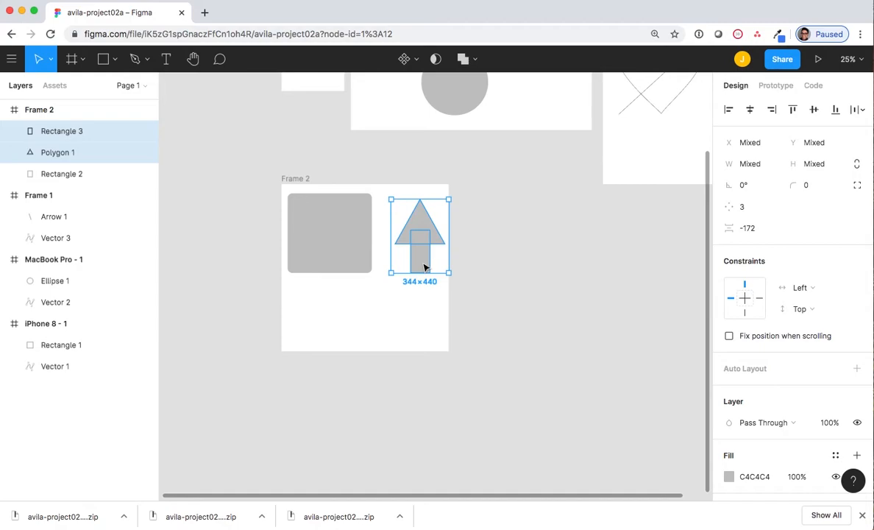
{"action": "left_click", "coordinate": [475, 63]}
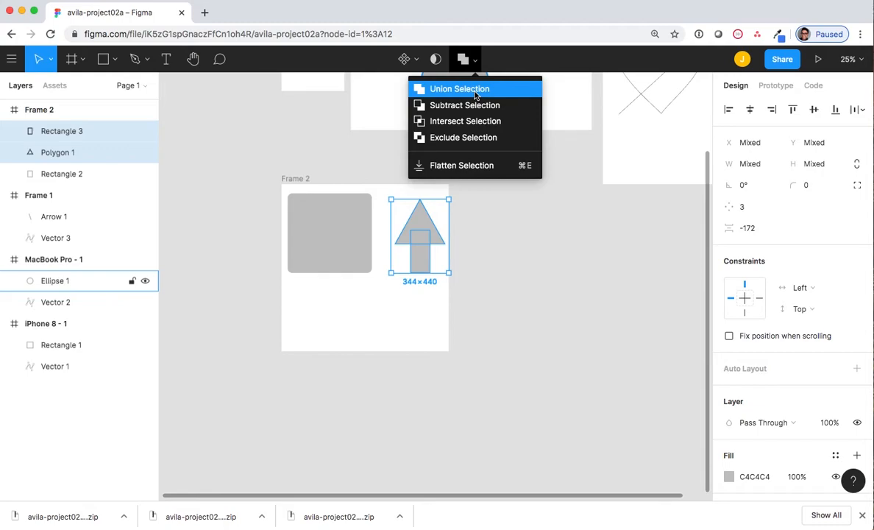
{"action": "left_click", "coordinate": [475, 91]}
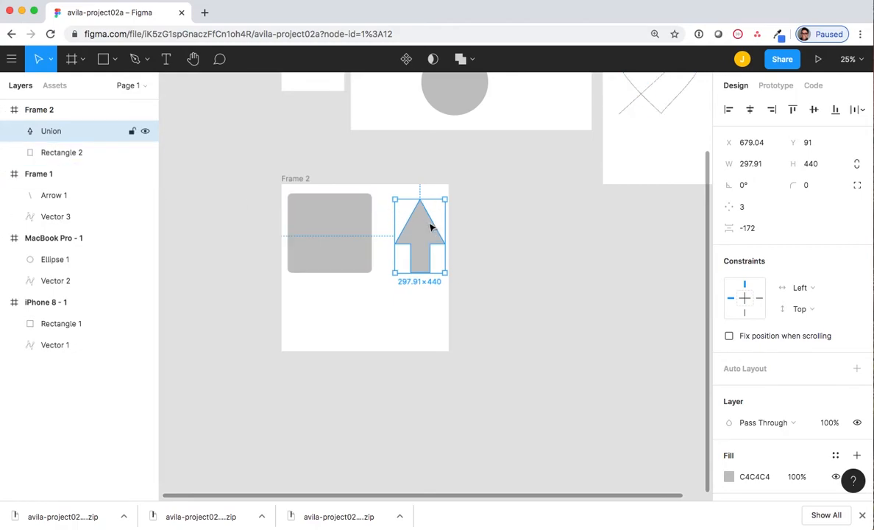
{"action": "double_click", "coordinate": [431, 228]}
{"action": "mouse_move", "coordinate": [431, 227]}
{"action": "left_mouse_down"}
{"action": "mouse_move", "coordinate": [424, 214]}
{"action": "mouse_move", "coordinate": [429, 228]}
{"action": "left_mouse_up"}
{"action": "left_click", "coordinate": [398, 193]}
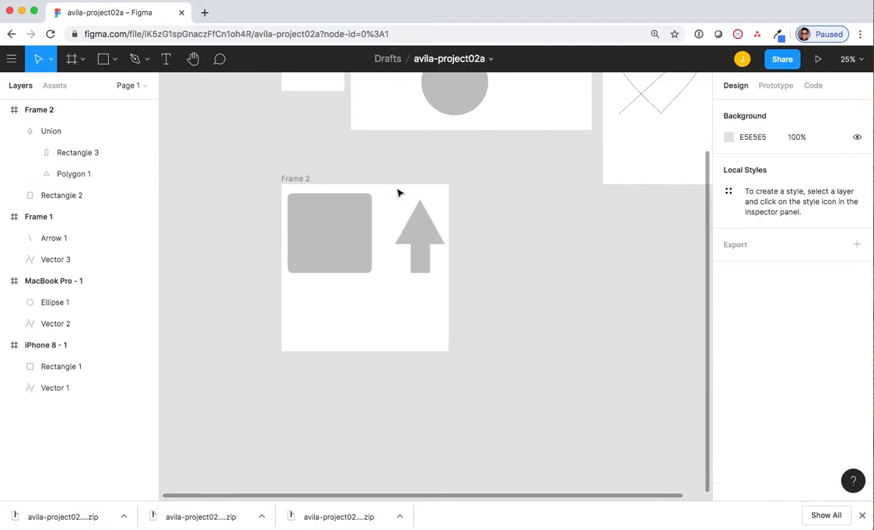
- Lengthen the shaft rectangle inside the Union arrow downward to about 408 high, leaving nothing selected
{"action": "double_click", "coordinate": [427, 266]}
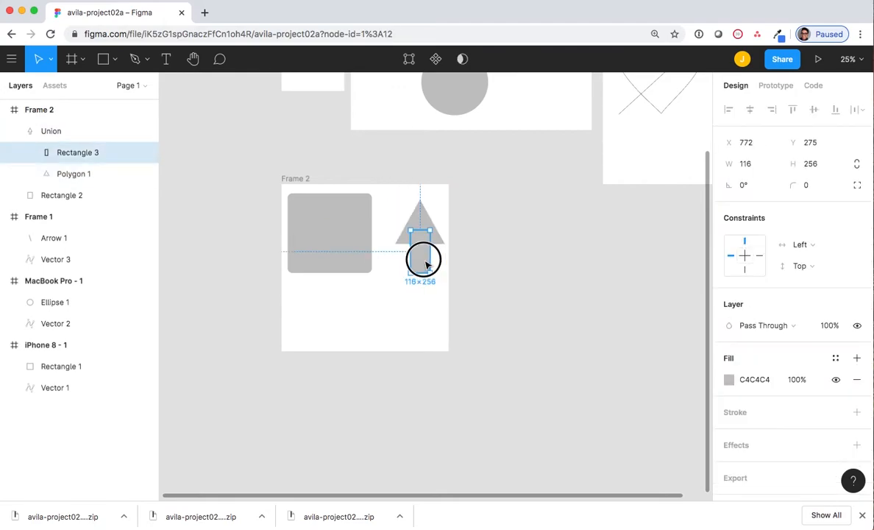
{"action": "left_click_drag", "start_coordinate": [420, 271], "coordinate": [424, 305]}
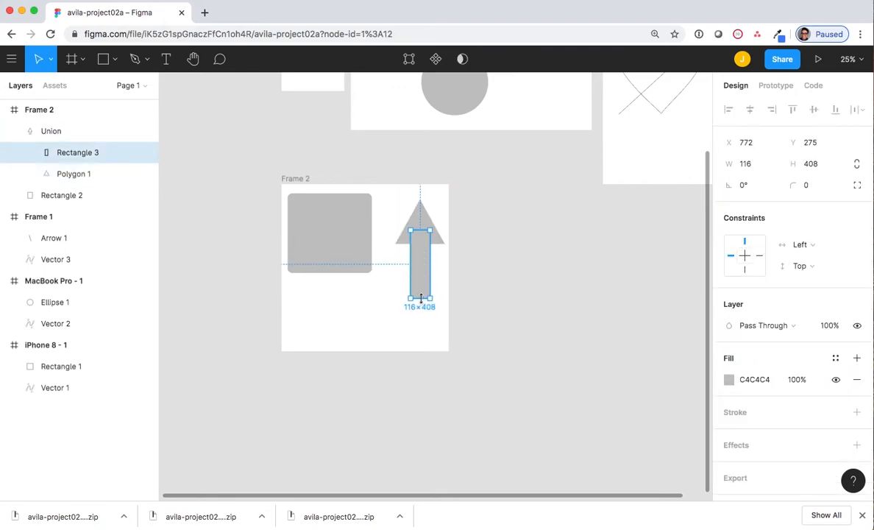
{"action": "left_click", "coordinate": [380, 319]}
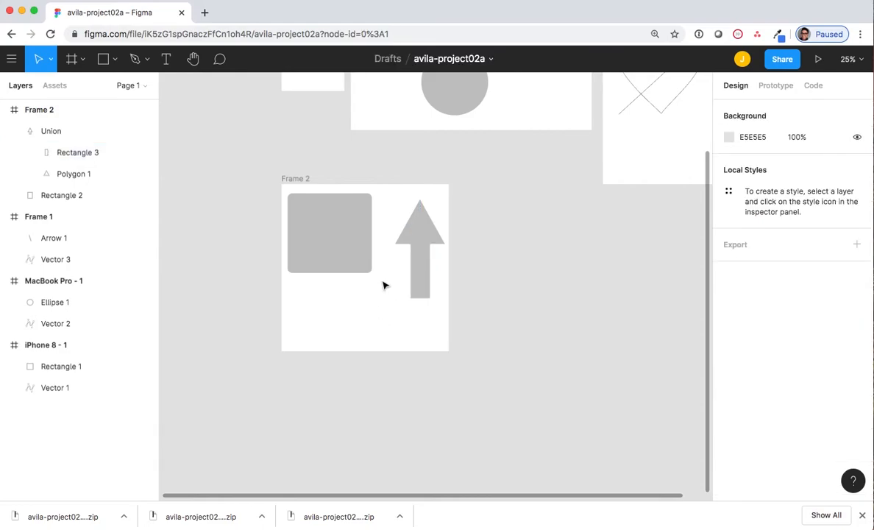
{"action": "left_click", "coordinate": [425, 259]}
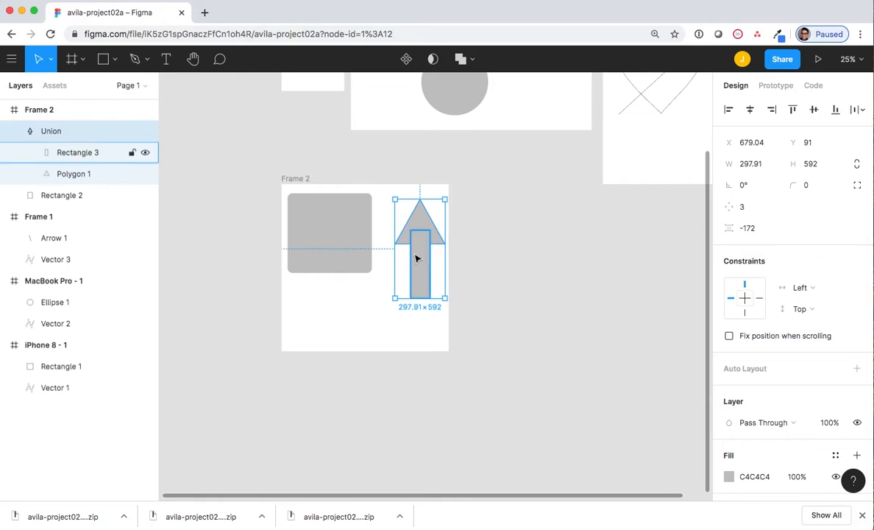
{"action": "left_click", "coordinate": [379, 186]}
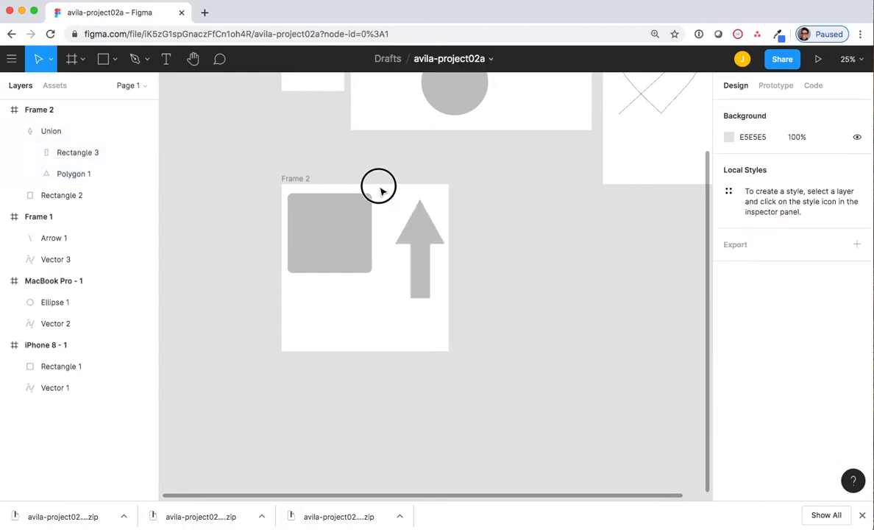
- Draw a small rectangle about 84 × 108 near Frame 2's lower-left corner and a triangle about 288 × 184 overlapping its top
{"action": "left_click", "coordinate": [114, 60]}
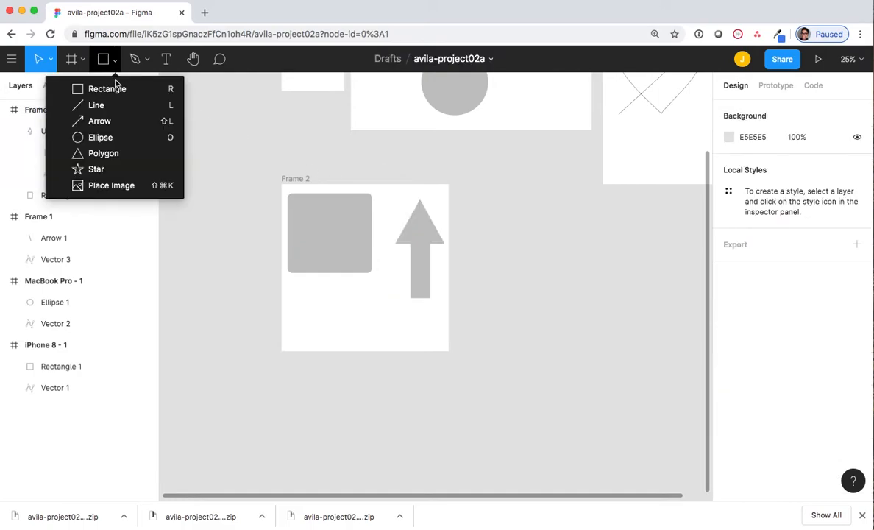
{"action": "left_click", "coordinate": [116, 89]}
{"action": "left_click_drag", "start_coordinate": [299, 339], "coordinate": [314, 323]}
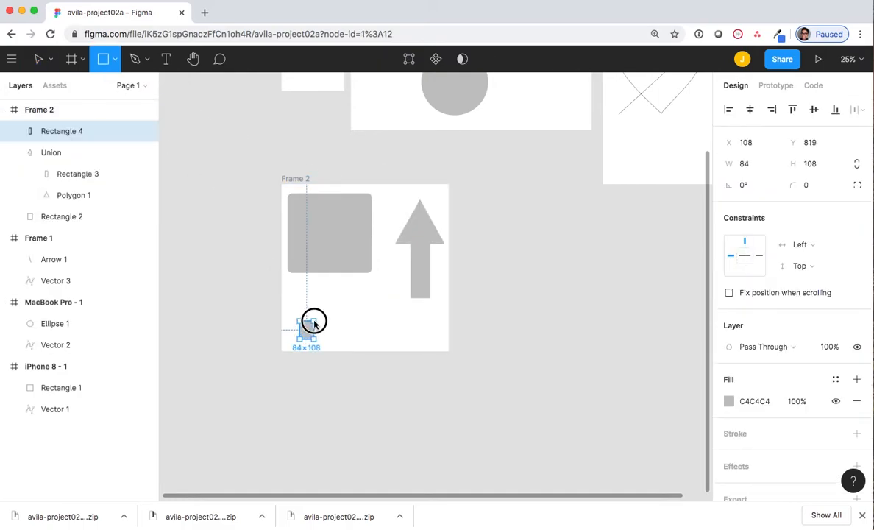
{"action": "left_click", "coordinate": [115, 60]}
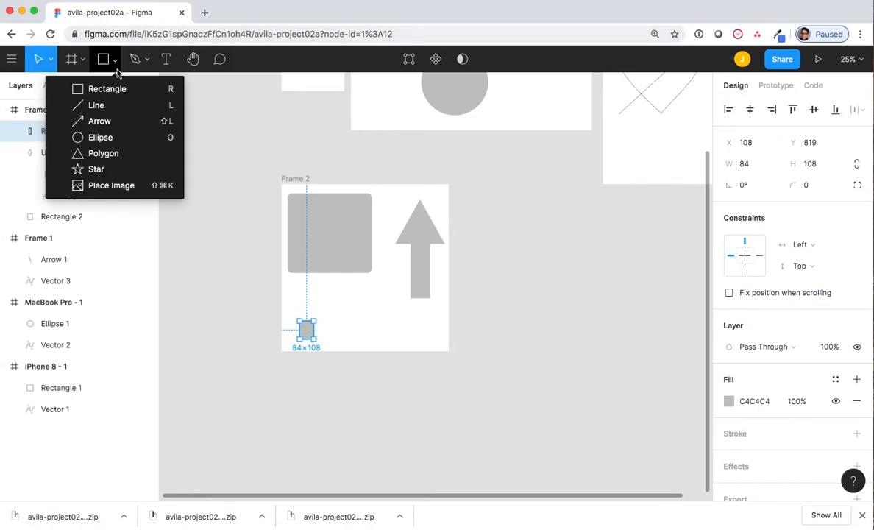
{"action": "left_click", "coordinate": [116, 153]}
{"action": "left_click_drag", "start_coordinate": [285, 304], "coordinate": [330, 334]}
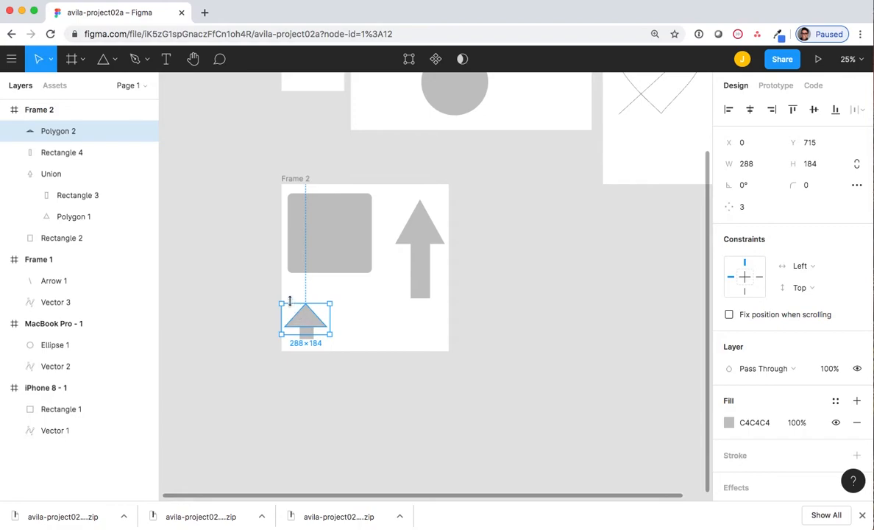
- Subtract the 288 × 184 triangle from the small rectangle beneath it, leaving nothing selected
{"action": "left_click_drag", "start_coordinate": [267, 273], "coordinate": [309, 325]}
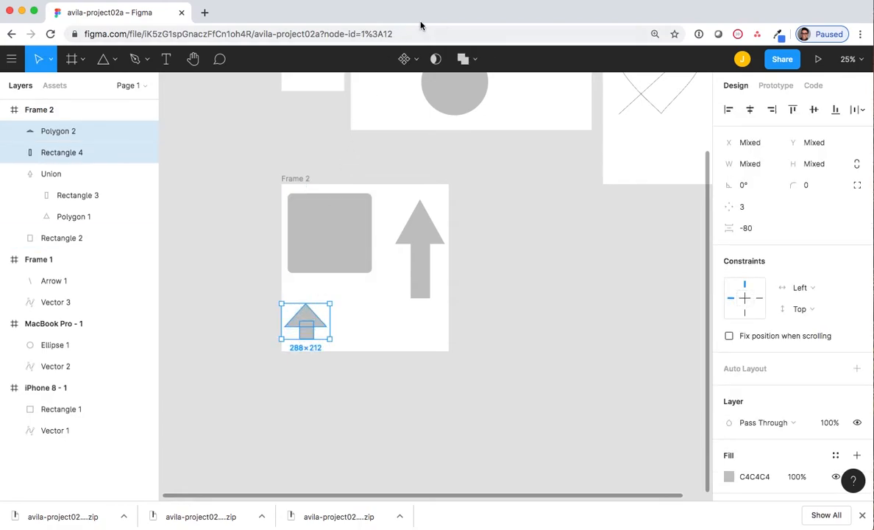
{"action": "left_click", "coordinate": [475, 62]}
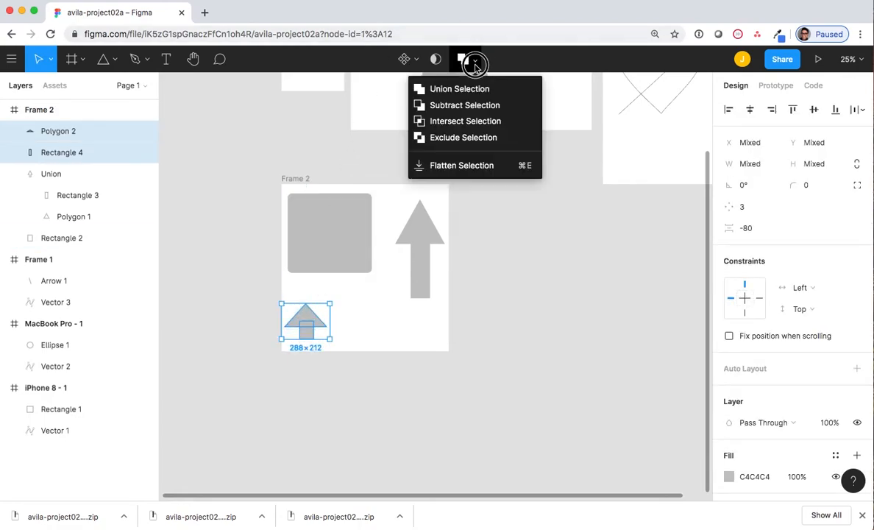
{"action": "left_click", "coordinate": [471, 106]}
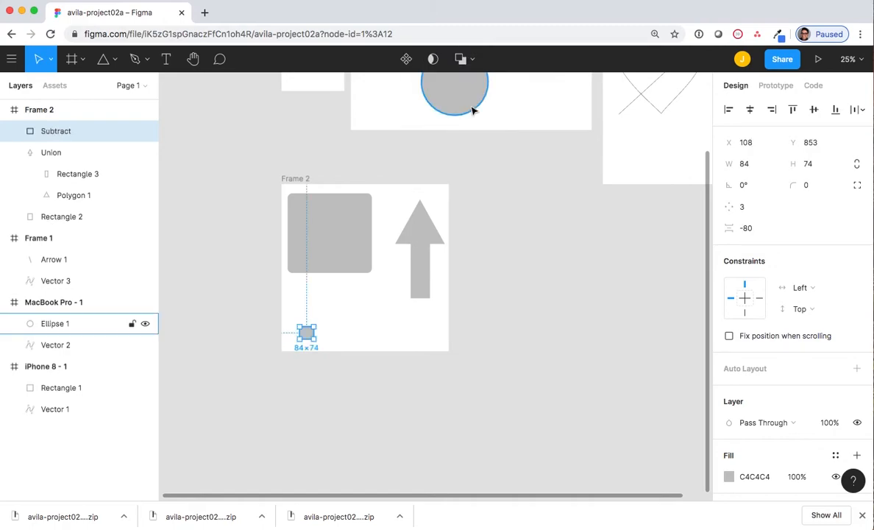
{"action": "left_click", "coordinate": [345, 343]}
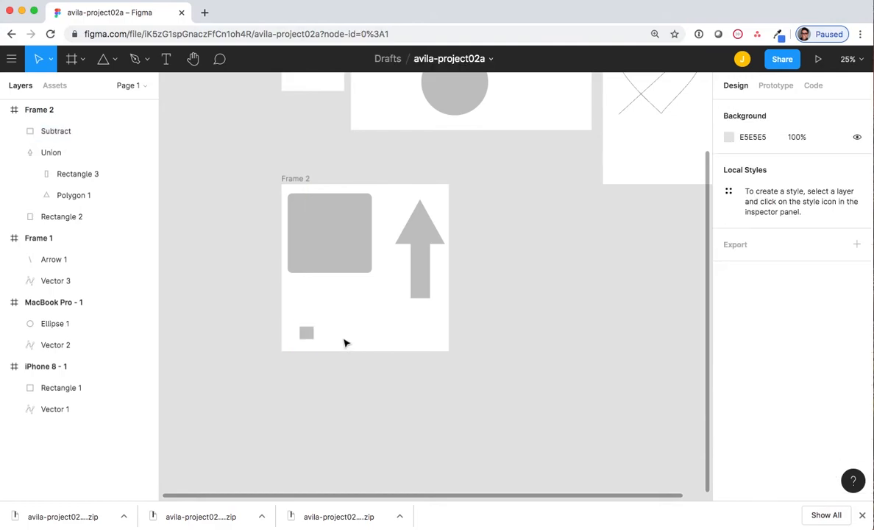
- Draw a triangle about 264 × 228 below the rounded rectangle, with a narrow rectangle overlapping its base, and select both shapes
{"action": "left_click", "coordinate": [106, 62]}
{"action": "scroll", "coordinate": [368, 368], "scroll_direction": "left", "scroll_amount": 2}
{"action": "scroll", "coordinate": [367, 367], "scroll_direction": "up", "scroll_amount": 1}
{"action": "left_click_drag", "start_coordinate": [351, 297], "coordinate": [395, 333]}
{"action": "scroll", "coordinate": [228, 273], "scroll_direction": "right", "scroll_amount": 2}
{"action": "scroll", "coordinate": [228, 272], "scroll_direction": "up", "scroll_amount": 1}
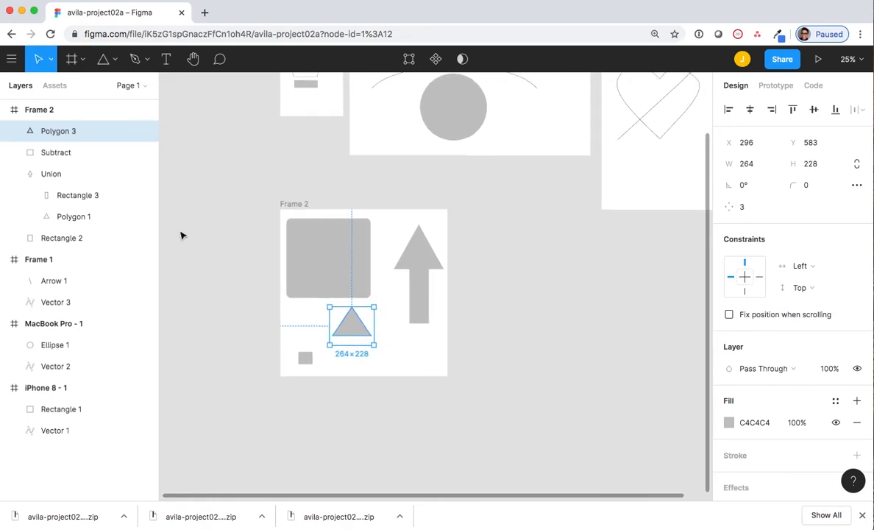
{"action": "left_click", "coordinate": [115, 60]}
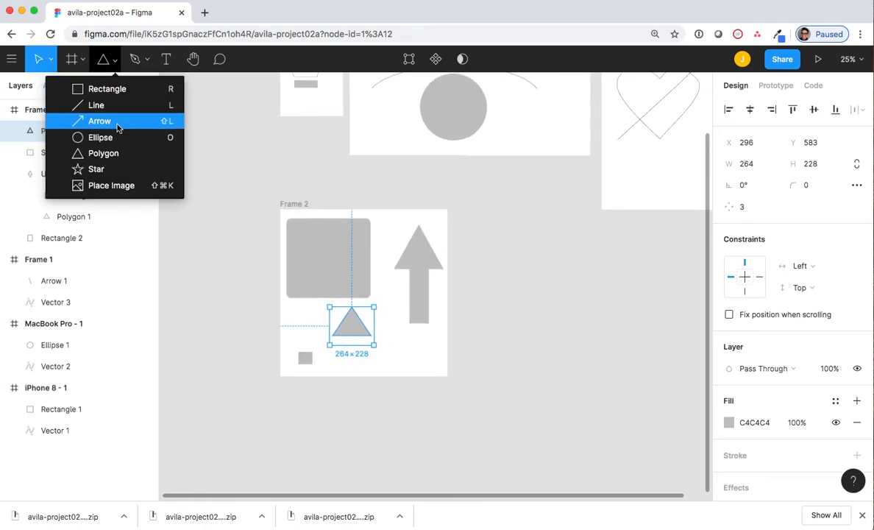
{"action": "left_click", "coordinate": [111, 90]}
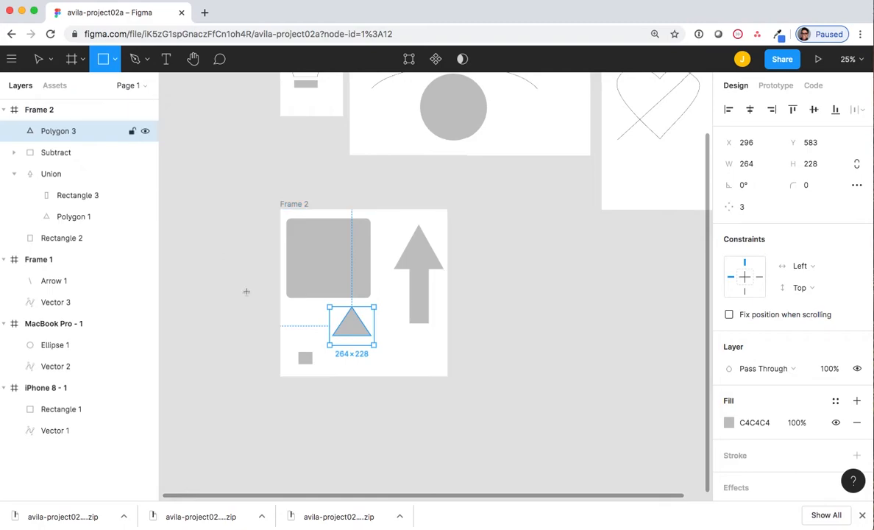
{"action": "left_click_drag", "start_coordinate": [343, 369], "coordinate": [368, 344]}
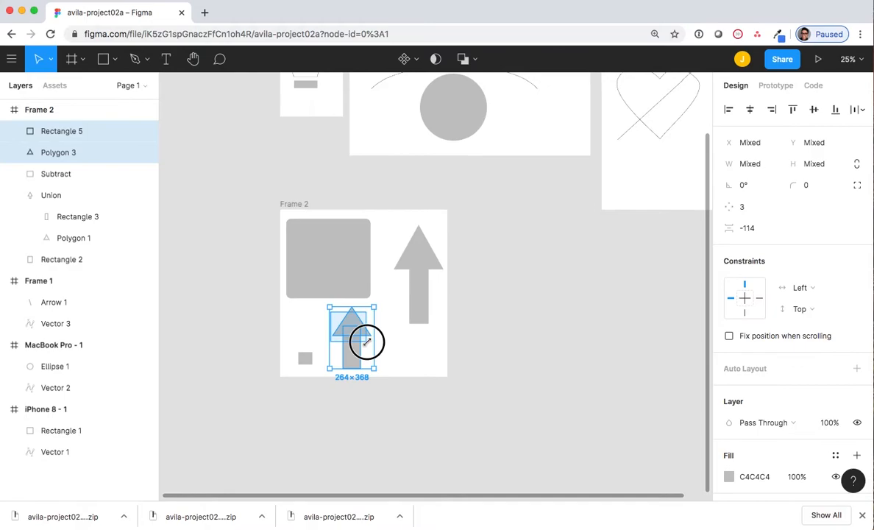
- Intersect the triangle and narrow rectangle below the rounded rectangle, and separate them again by ungrouping
{"action": "left_click", "coordinate": [475, 61]}
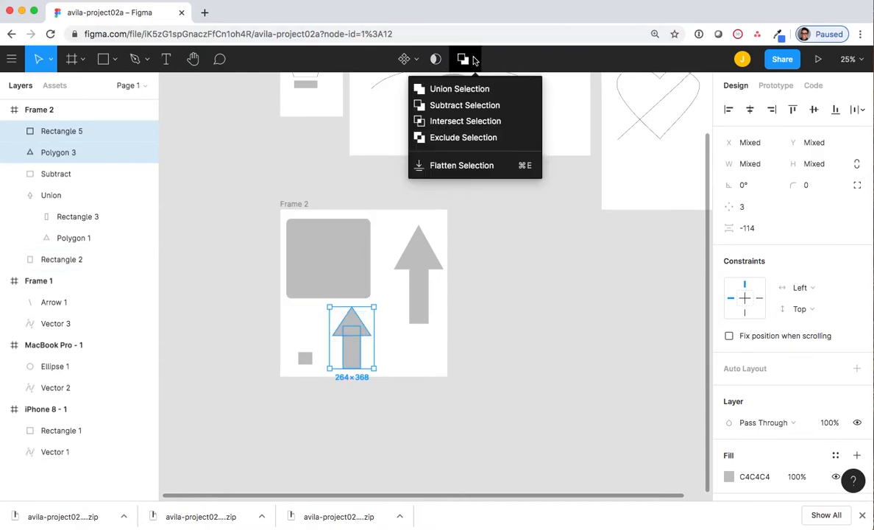
{"action": "left_click", "coordinate": [485, 127]}
{"action": "scroll", "coordinate": [404, 338], "scroll_direction": "down", "scroll_amount": 1}
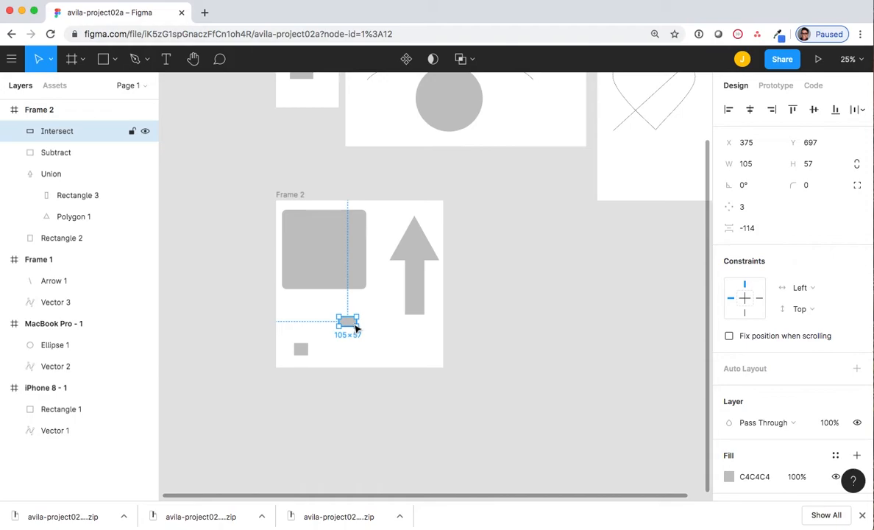
{"action": "key", "text": "super+shift+g"}
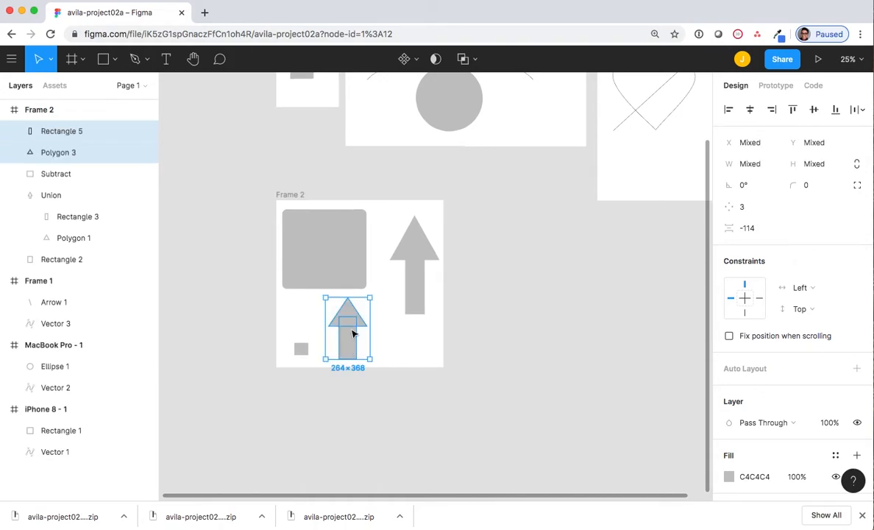
- Stretch the narrow rectangle upward until its top edge is level with the tip of the triangle
{"action": "left_click", "coordinate": [319, 335]}
{"action": "left_click", "coordinate": [355, 338]}
{"action": "left_click_drag", "start_coordinate": [350, 322], "coordinate": [351, 302]}
- Intersect the stretched rectangle with the triangle so only their overlap remains, leaving nothing selected
{"action": "left_click", "coordinate": [357, 326], "text": "shift"}
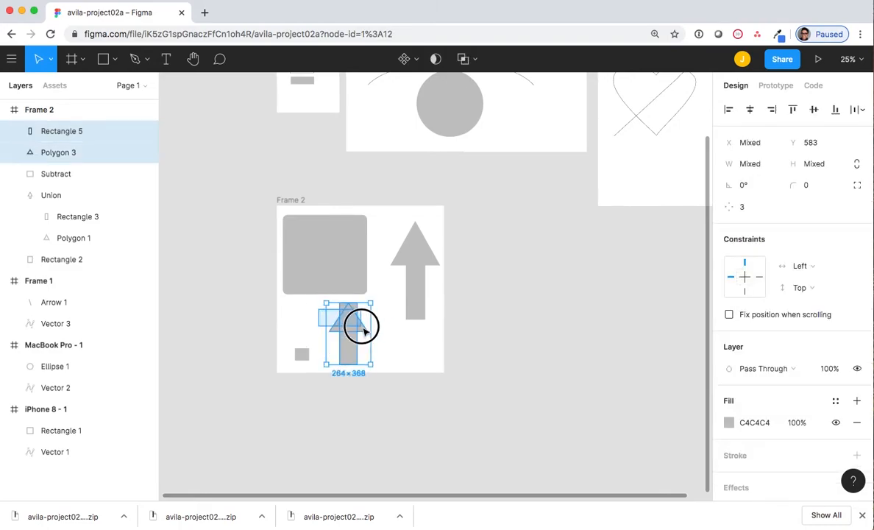
{"action": "left_click", "coordinate": [475, 63]}
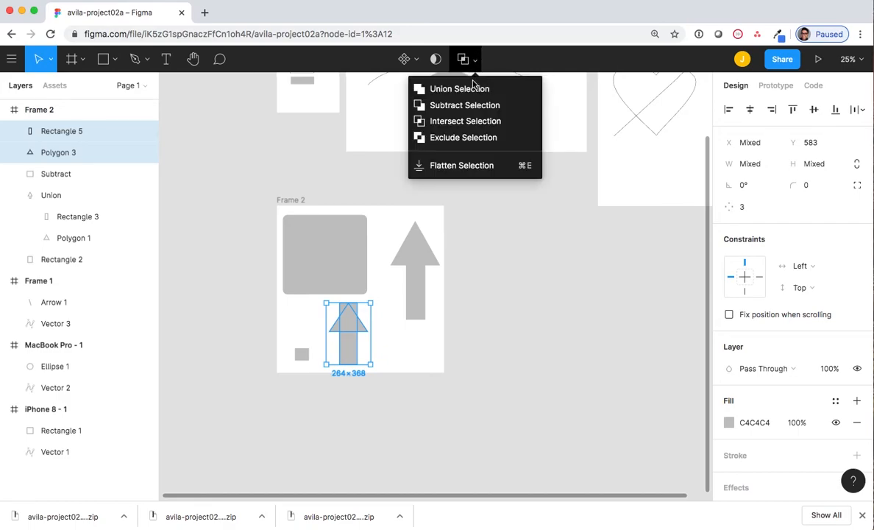
{"action": "left_click", "coordinate": [443, 118]}
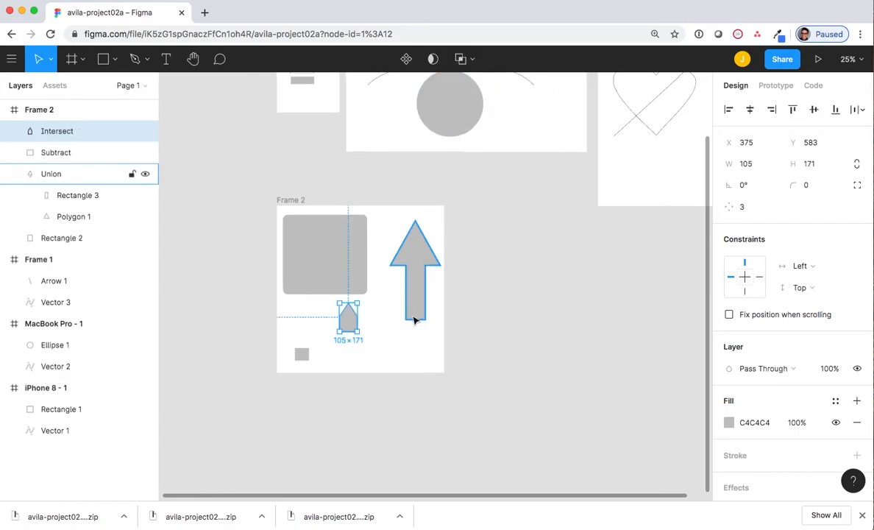
{"action": "left_click", "coordinate": [391, 351]}
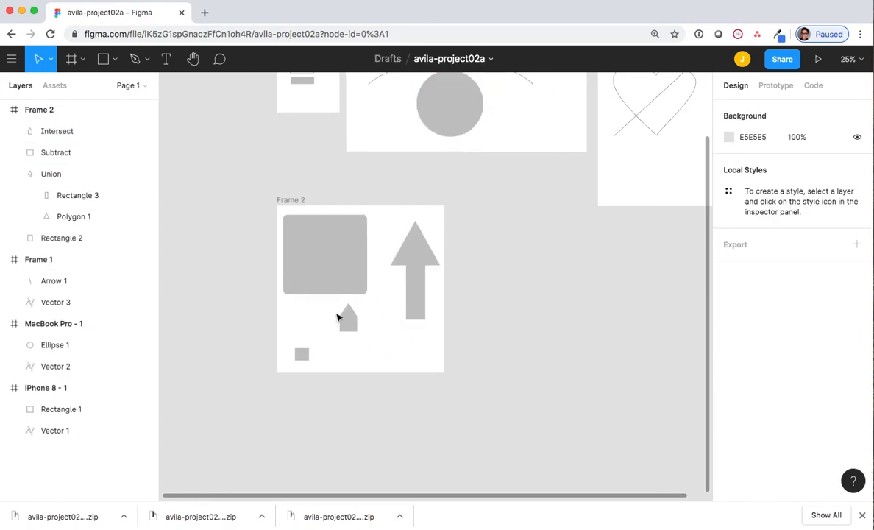
- Draw a rectangle about 108 × 200 near Frame 2's bottom edge and a triangle about 216 × 224 overlapping its top
{"action": "left_click", "coordinate": [106, 61]}
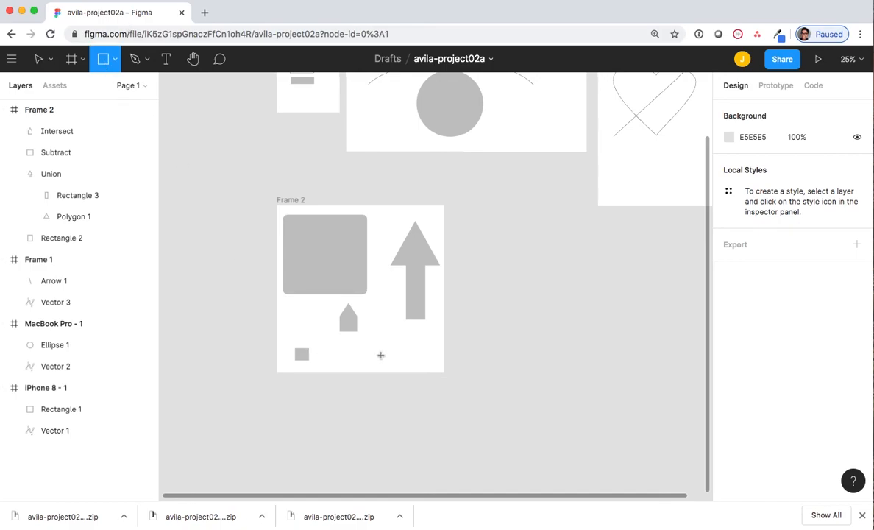
{"action": "left_click_drag", "start_coordinate": [376, 332], "coordinate": [395, 366]}
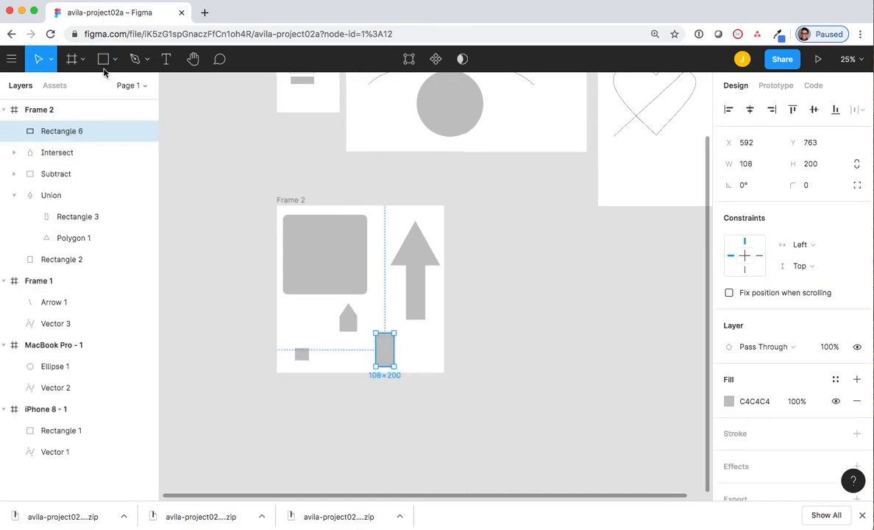
{"action": "left_click", "coordinate": [114, 59]}
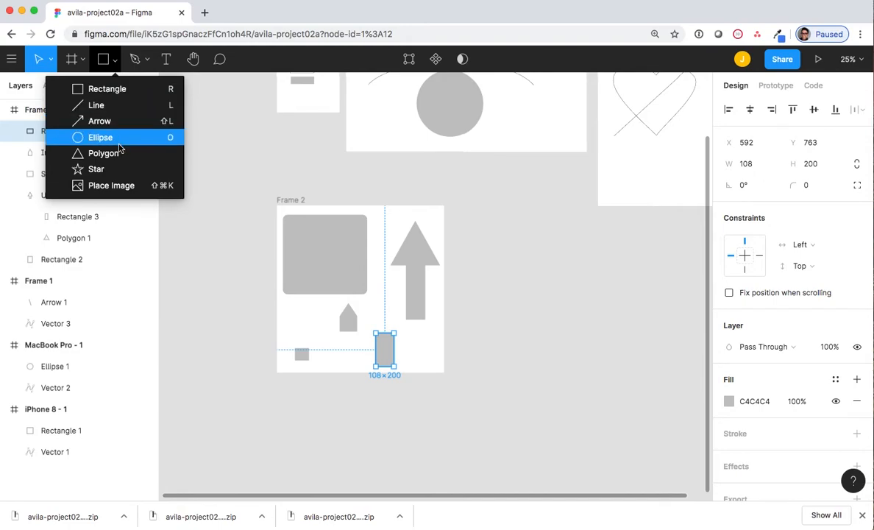
{"action": "left_click", "coordinate": [117, 153]}
{"action": "left_click_drag", "start_coordinate": [367, 313], "coordinate": [403, 351]}
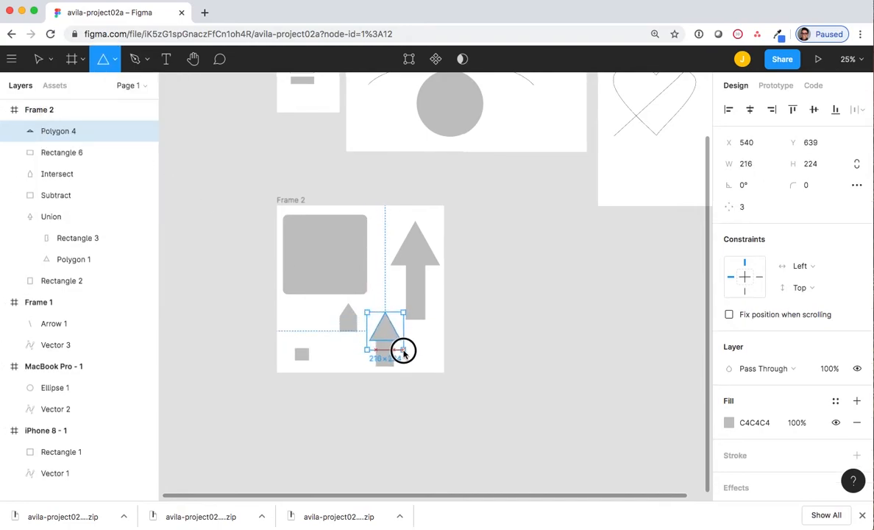
- Combine the new triangle and its shaft rectangle with Exclude so their overlap is cut out
{"action": "left_click_drag", "start_coordinate": [377, 298], "coordinate": [387, 343]}
{"action": "left_click", "coordinate": [409, 357]}
{"action": "left_click", "coordinate": [476, 59]}
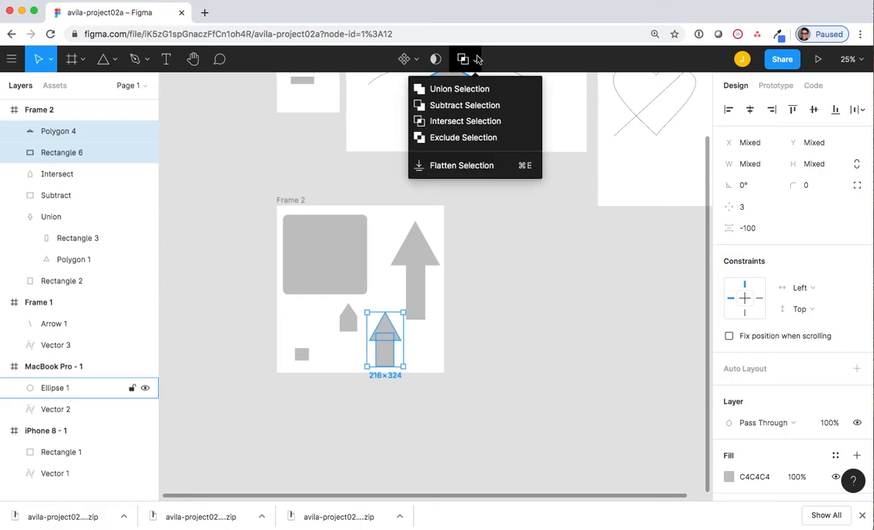
{"action": "left_click", "coordinate": [467, 139]}
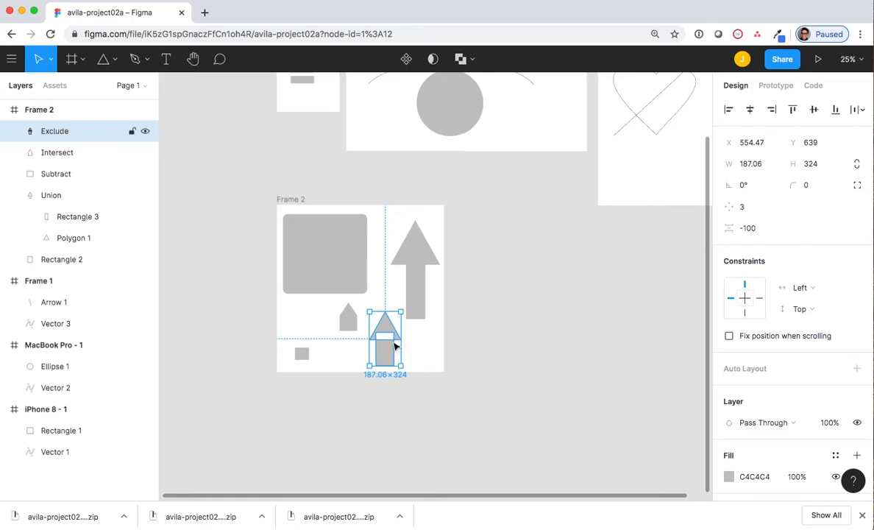
- Stretch the rectangle inside the Exclude shape upward to about 280 high, leaving nothing selected
{"action": "key", "text": "shift+0"}
{"action": "left_click_drag", "start_coordinate": [308, 442], "coordinate": [396, 281]}
{"action": "left_click", "coordinate": [453, 383]}
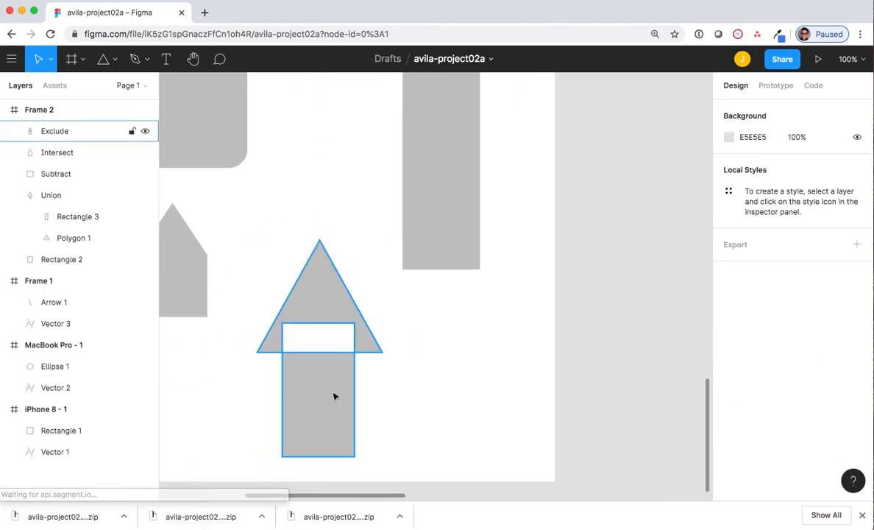
{"action": "double_click", "coordinate": [324, 395]}
{"action": "left_click_drag", "start_coordinate": [319, 322], "coordinate": [325, 270]}
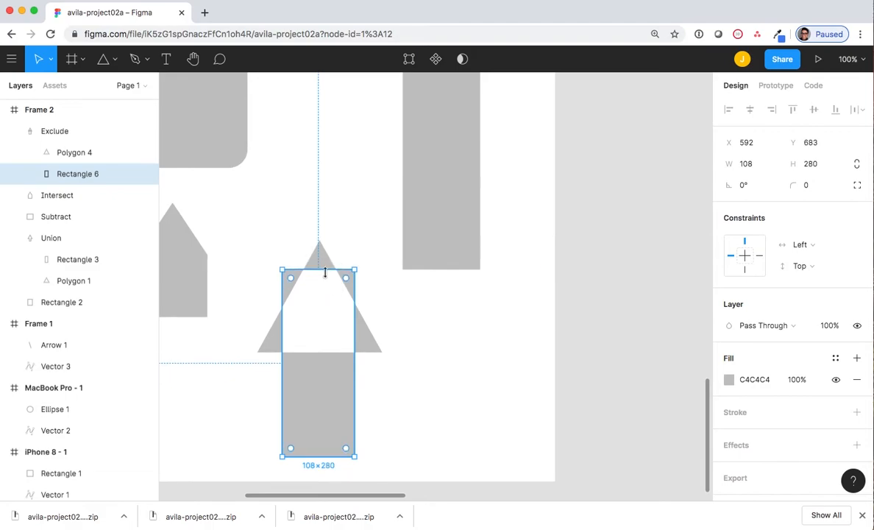
{"action": "left_click", "coordinate": [437, 321]}
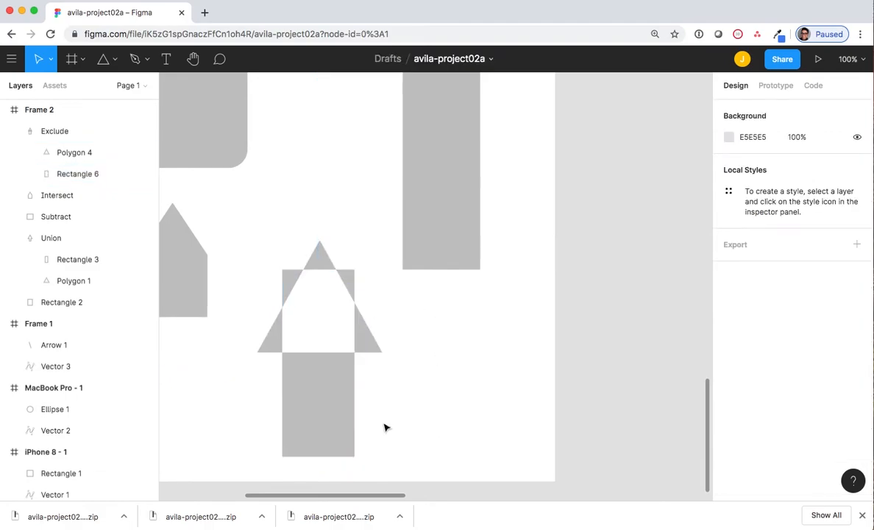
- Move the whole Exclude arrow slightly upward in Frame 2, to X 552 and Y 625
{"action": "mouse_move", "coordinate": [330, 416]}
{"action": "left_mouse_down"}
{"action": "mouse_move", "coordinate": [390, 423]}
{"action": "mouse_move", "coordinate": [407, 440]}
{"action": "mouse_move", "coordinate": [338, 413]}
{"action": "left_mouse_up"}
{"action": "left_click", "coordinate": [401, 431]}
{"action": "left_click", "coordinate": [306, 402]}
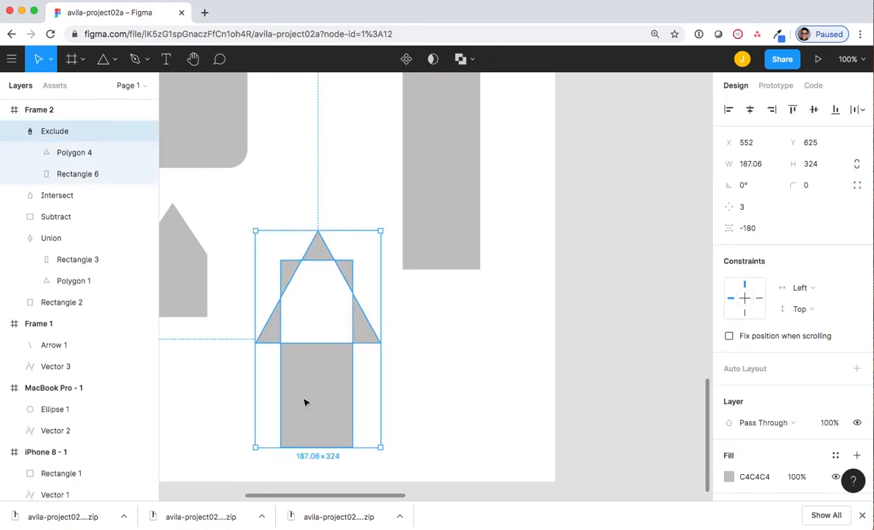
- Lower the top edge of the rectangle inside the Exclude shape so it overlaps only the triangle's base, and round its corners
{"action": "double_click", "coordinate": [306, 401]}
{"action": "left_click_drag", "start_coordinate": [304, 256], "coordinate": [312, 312]}
{"action": "left_click_drag", "start_coordinate": [346, 443], "coordinate": [328, 410]}
{"action": "left_click", "coordinate": [408, 434]}
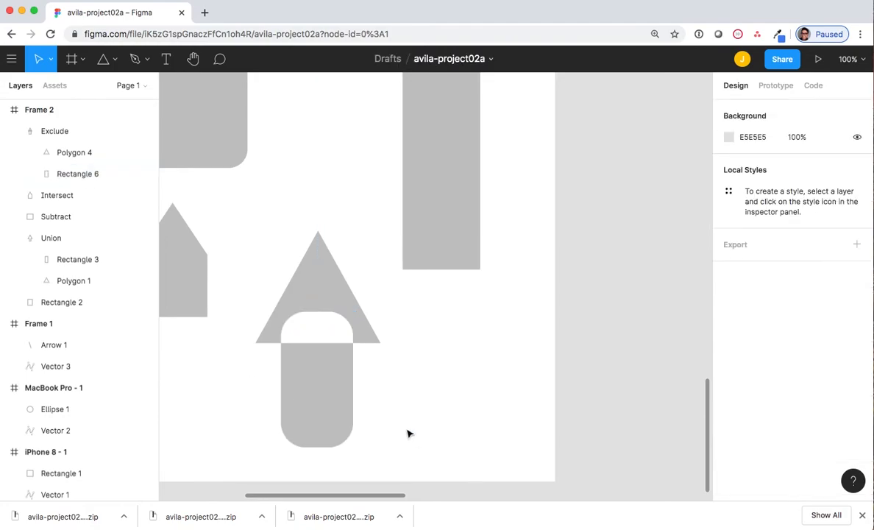
- Round the corners of the triangle inside the Exclude shape, leaving nothing selected
{"action": "left_click", "coordinate": [319, 279]}
{"action": "double_click", "coordinate": [320, 278]}
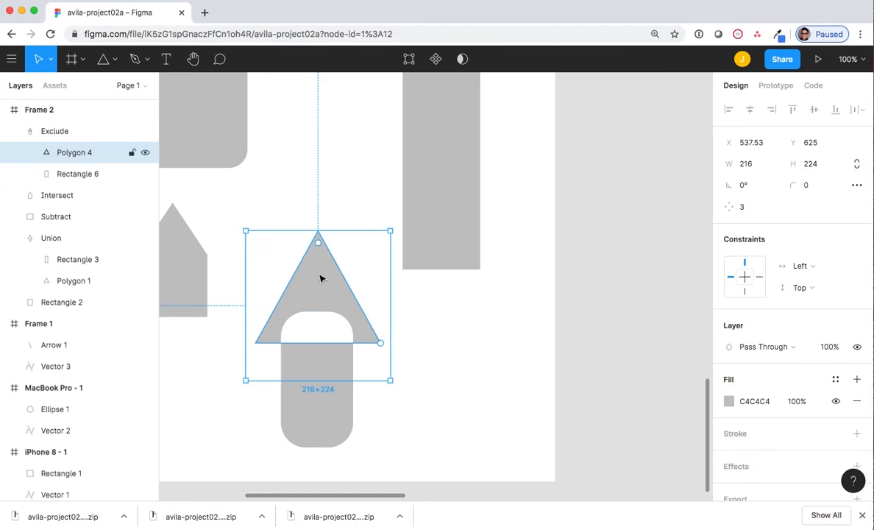
{"action": "left_click_drag", "start_coordinate": [318, 242], "coordinate": [320, 269]}
{"action": "left_click", "coordinate": [316, 213]}
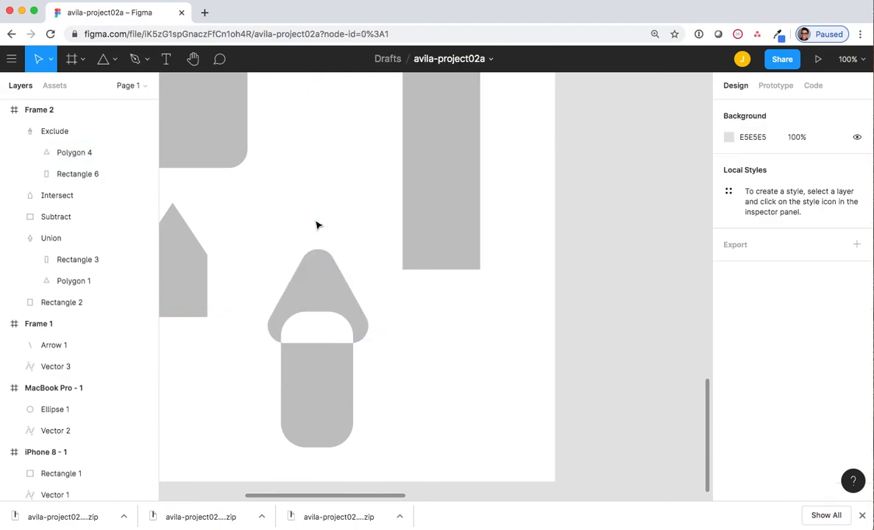
- Draw a triangle about 110 × 99 near the top of Frame 2, between the large rounded square and the big arrow
{"action": "scroll", "coordinate": [376, 202], "scroll_direction": "up", "scroll_amount": 3}
{"action": "scroll", "coordinate": [377, 204], "scroll_direction": "up", "scroll_amount": 3}
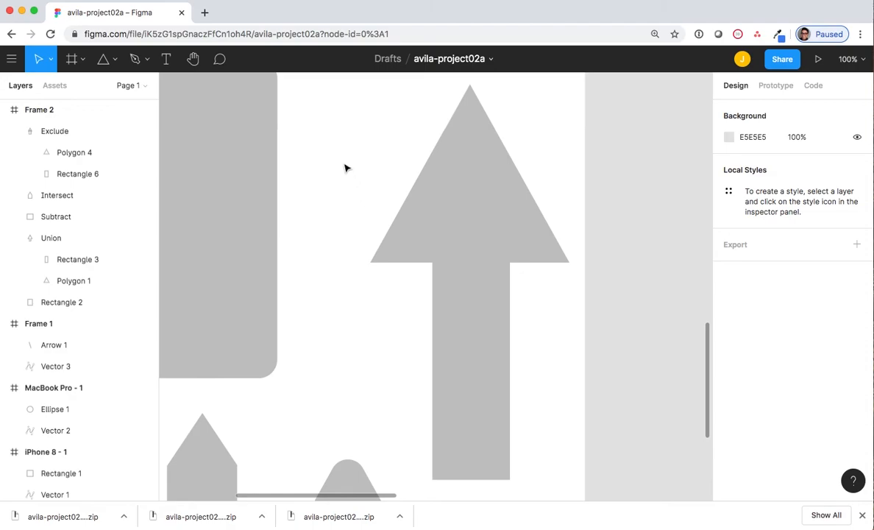
{"action": "scroll", "coordinate": [346, 168], "scroll_direction": "up", "scroll_amount": 3}
{"action": "scroll", "coordinate": [346, 168], "scroll_direction": "left", "scroll_amount": 3}
{"action": "scroll", "coordinate": [345, 169], "scroll_direction": "up", "scroll_amount": 1}
{"action": "scroll", "coordinate": [345, 168], "scroll_direction": "right", "scroll_amount": 3}
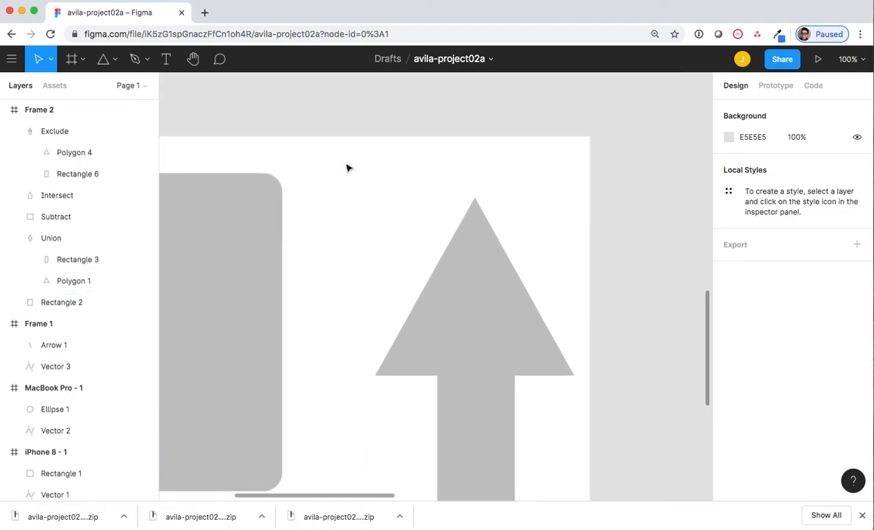
{"action": "left_click", "coordinate": [103, 59]}
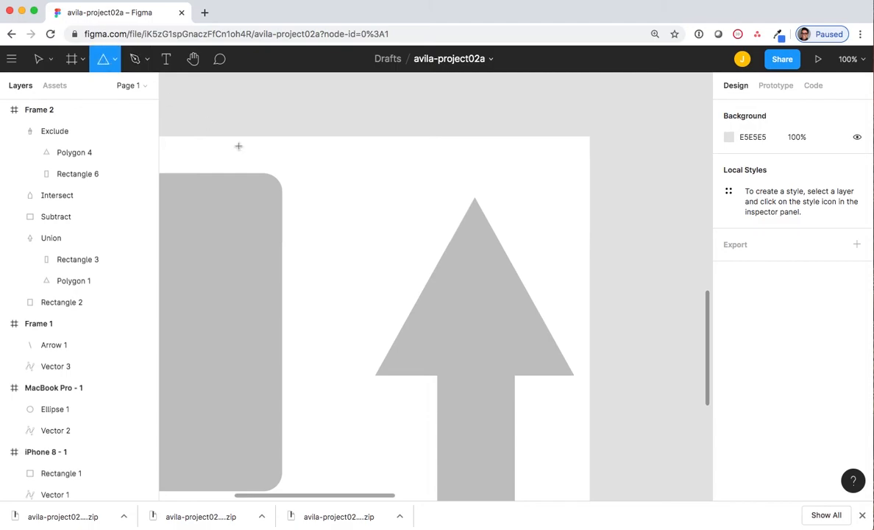
{"action": "mouse_move", "coordinate": [314, 157]}
{"action": "left_mouse_down"}
{"action": "mouse_move", "coordinate": [349, 201]}
{"action": "mouse_move", "coordinate": [389, 221]}
{"action": "left_mouse_up"}
- Draw a narrow vertical rectangle overlapping the small triangle's base as its shaft, making the pair about 153 high
{"action": "left_click", "coordinate": [114, 60]}
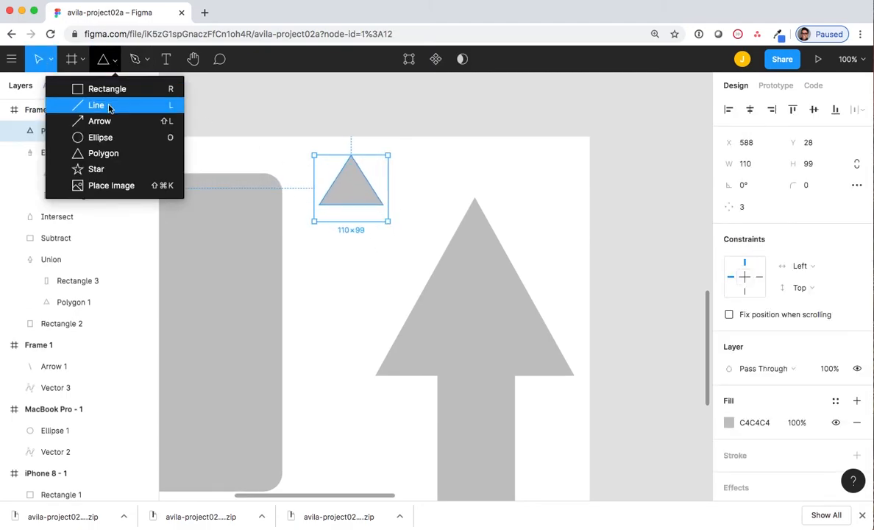
{"action": "left_click", "coordinate": [99, 89]}
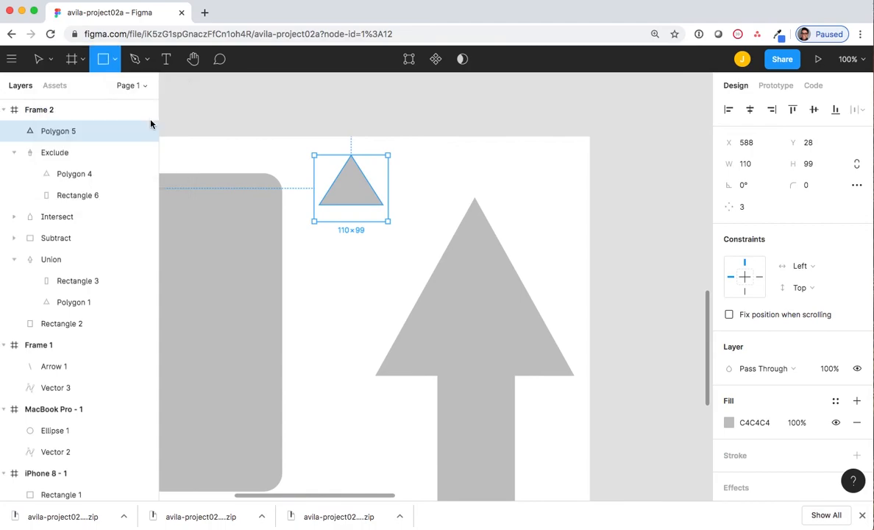
{"action": "left_click_drag", "start_coordinate": [342, 194], "coordinate": [365, 257]}
- Combine the small triangle and its shaft rectangle with Union into a single arrow
{"action": "left_click_drag", "start_coordinate": [313, 153], "coordinate": [371, 238]}
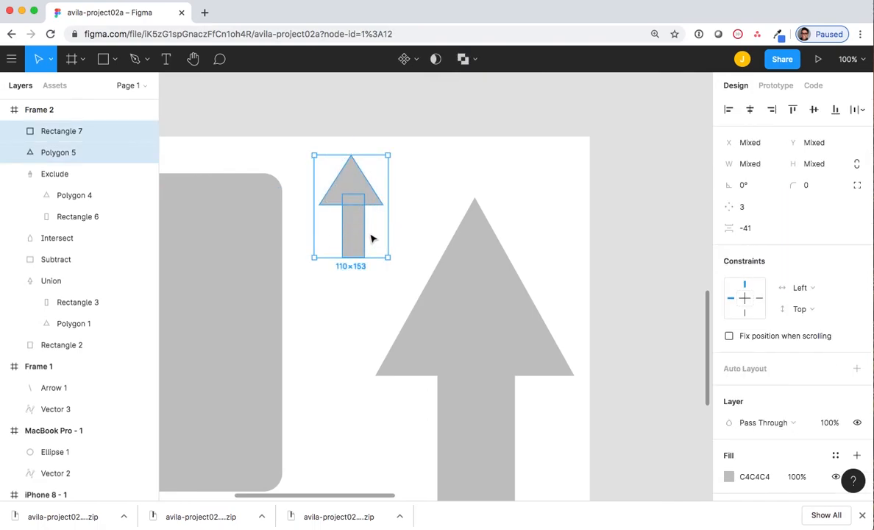
{"action": "left_click", "coordinate": [463, 59]}
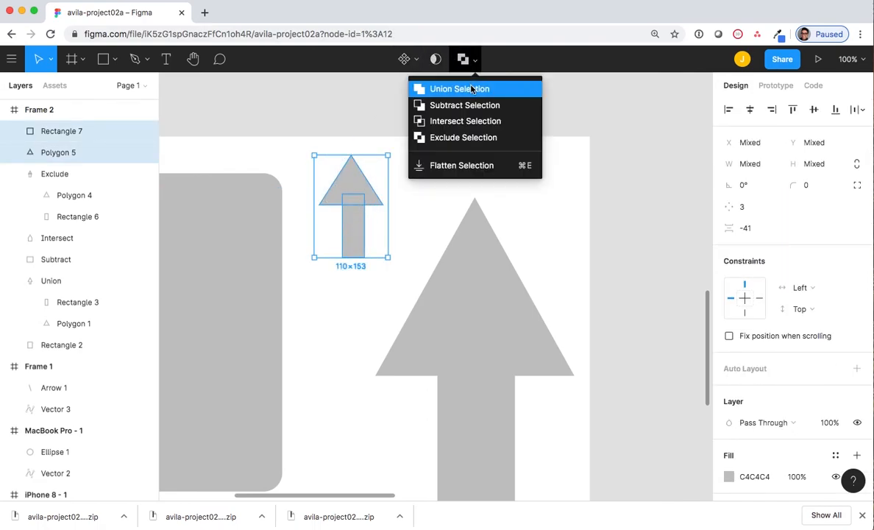
{"action": "left_click", "coordinate": [472, 89]}
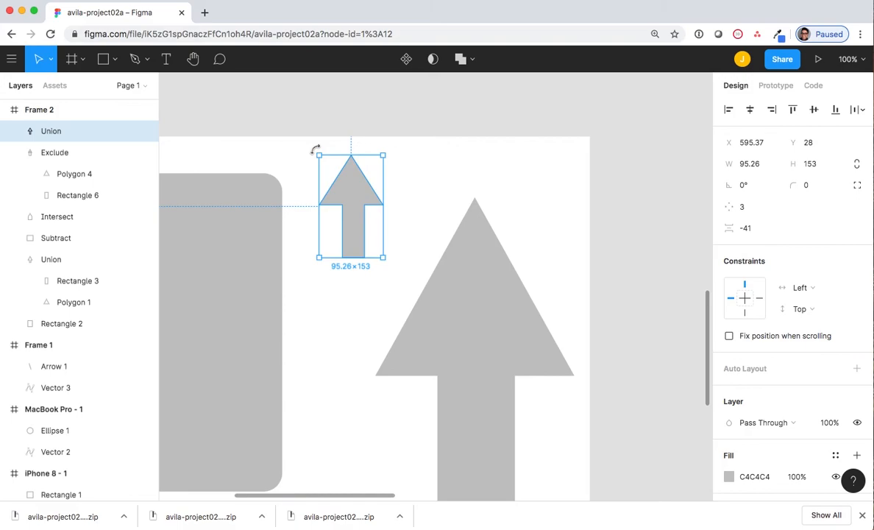
- Set the small Union arrow's rotation to 45°, leaving nothing selected
{"action": "left_click_drag", "start_coordinate": [315, 149], "coordinate": [290, 194]}
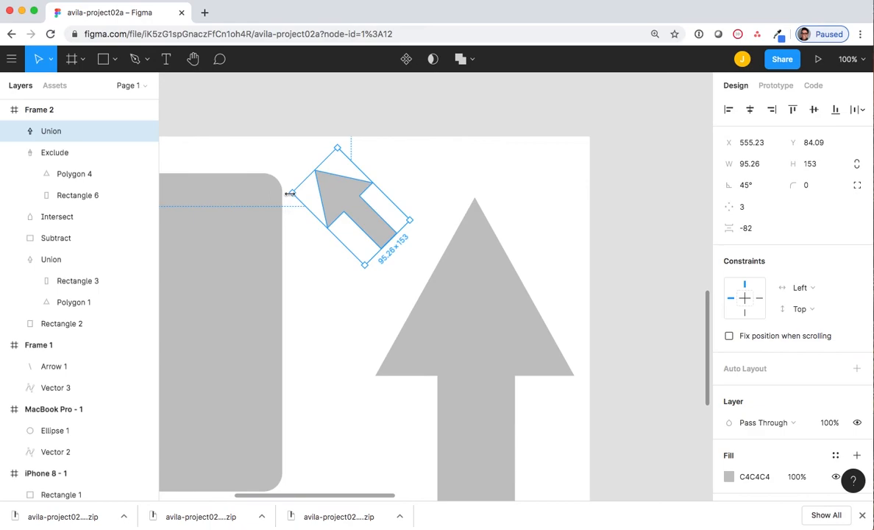
{"action": "key", "text": "super+z"}
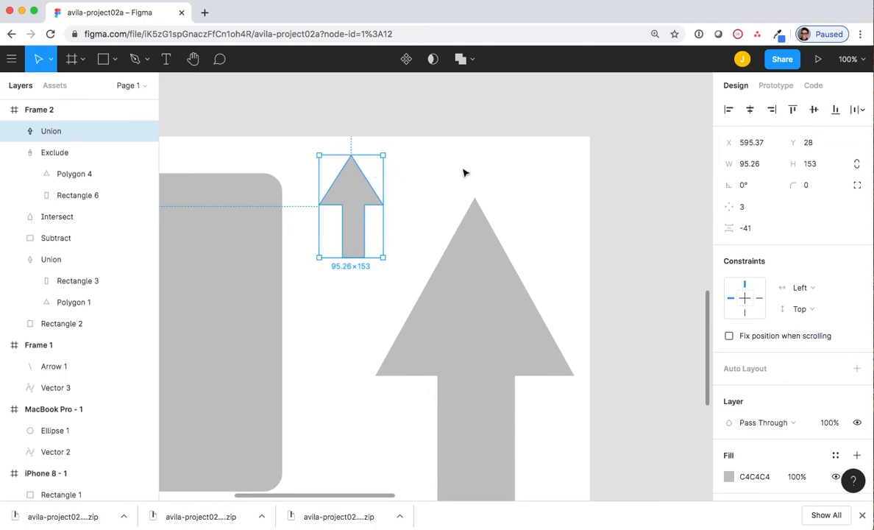
{"action": "left_click", "coordinate": [742, 188]}
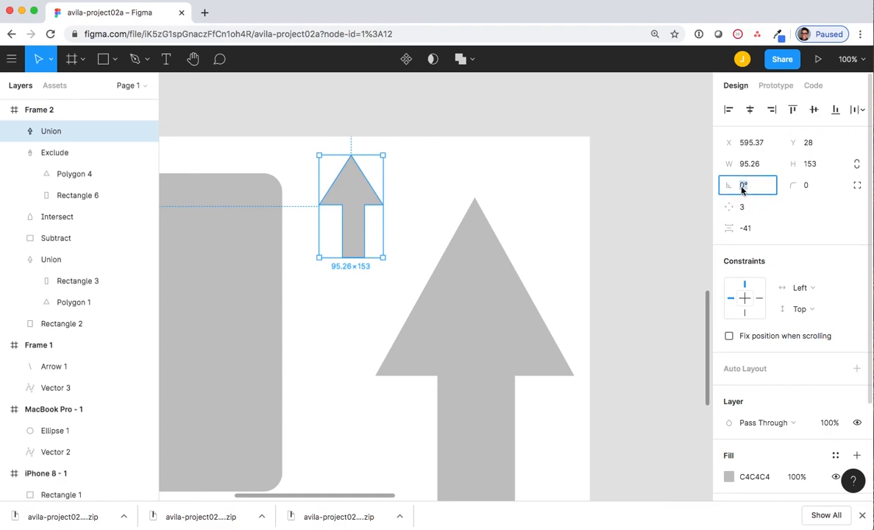
{"action": "type", "text": "45"}
{"action": "key", "text": "Return"}
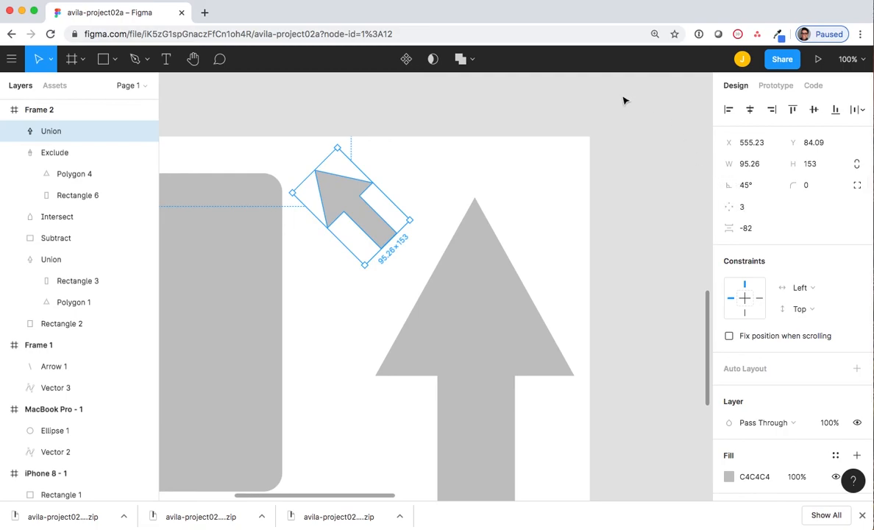
{"action": "left_click", "coordinate": [569, 97]}
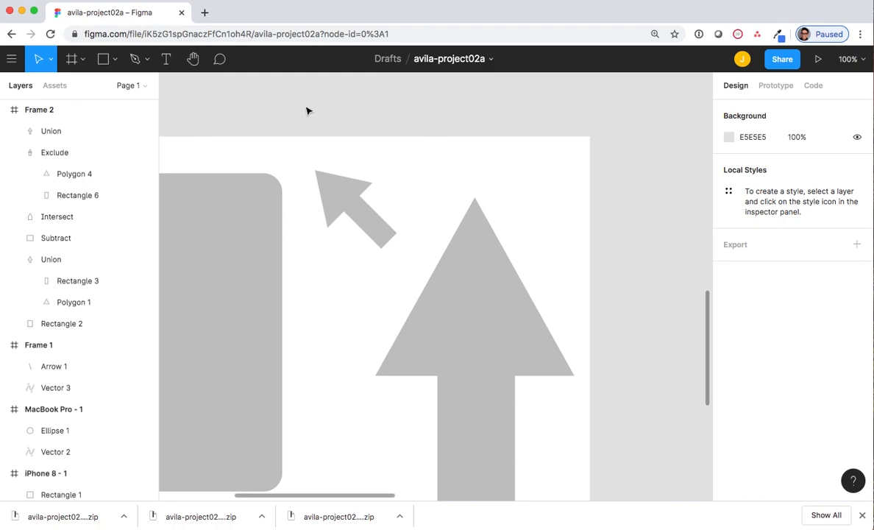
- Add an export setting to Frame 2 and export the whole frame as a 1x PNG
{"action": "scroll", "coordinate": [323, 107], "scroll_direction": "left", "scroll_amount": 6}
{"action": "scroll", "coordinate": [332, 105], "scroll_direction": "left", "scroll_amount": 5}
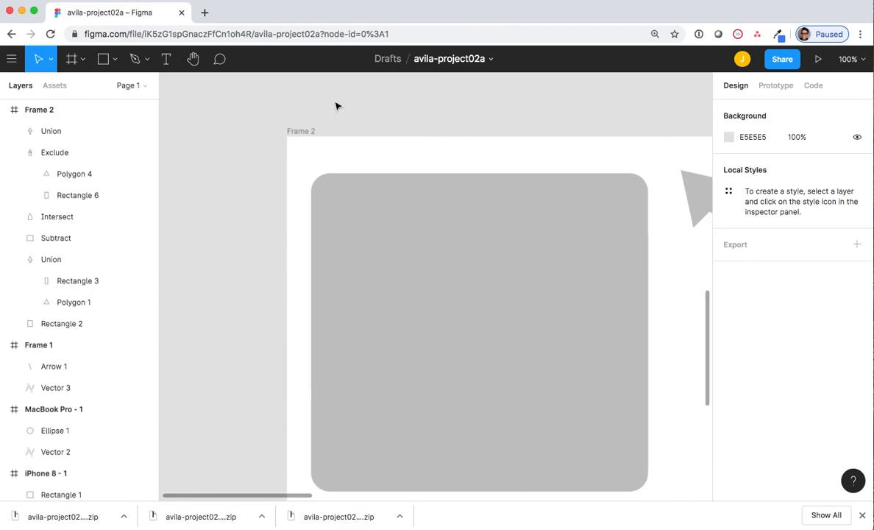
{"action": "left_click", "coordinate": [301, 132]}
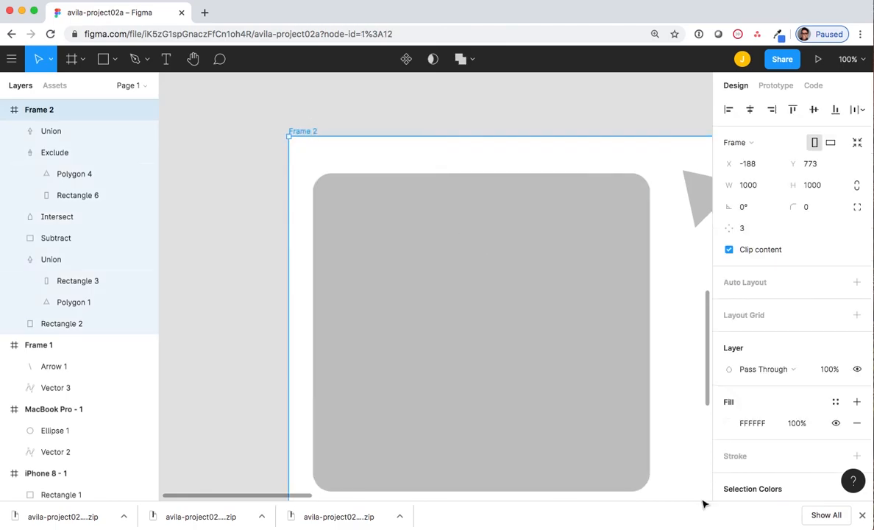
{"action": "scroll", "coordinate": [764, 459], "scroll_direction": "down", "scroll_amount": 5}
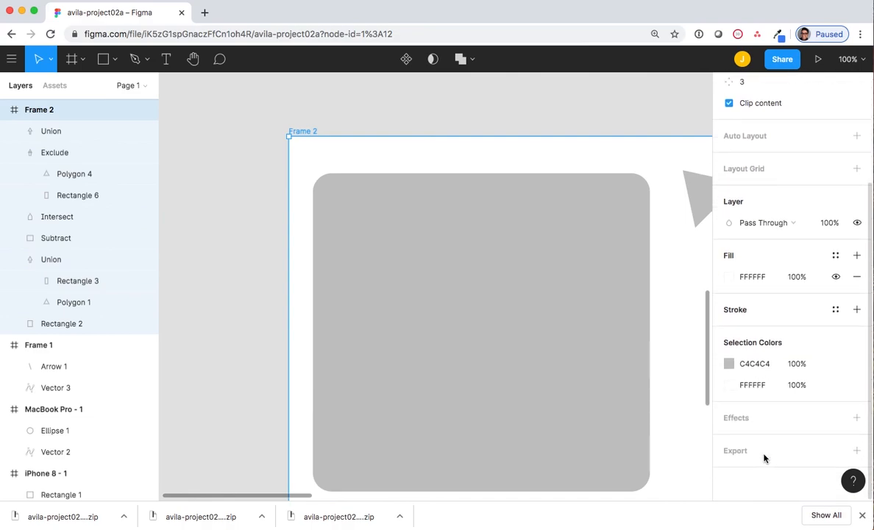
{"action": "left_click", "coordinate": [856, 450]}
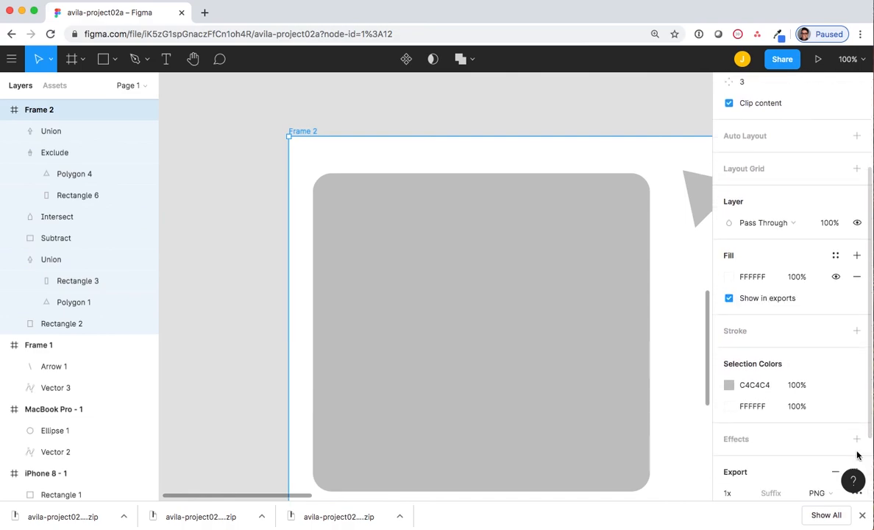
{"action": "scroll", "coordinate": [764, 454], "scroll_direction": "down", "scroll_amount": 3}
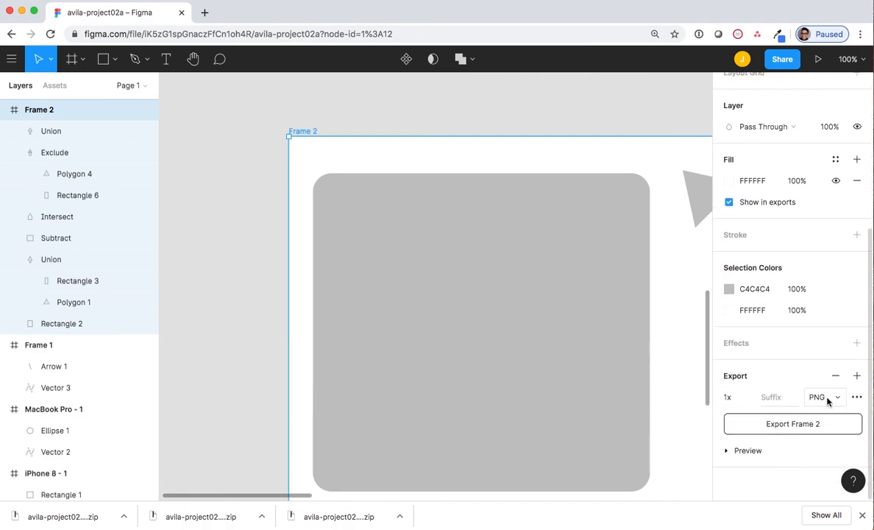
{"action": "left_click", "coordinate": [828, 397]}
{"action": "left_click", "coordinate": [829, 398]}
{"action": "left_click", "coordinate": [750, 425]}
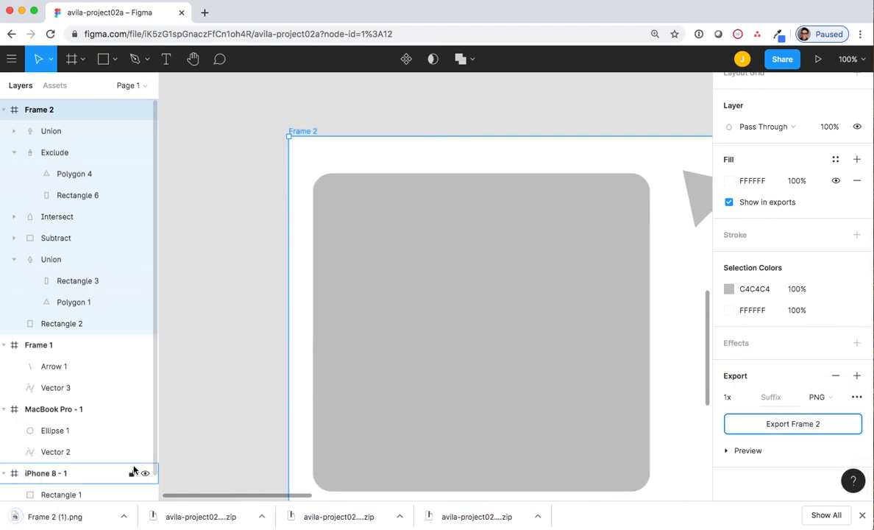